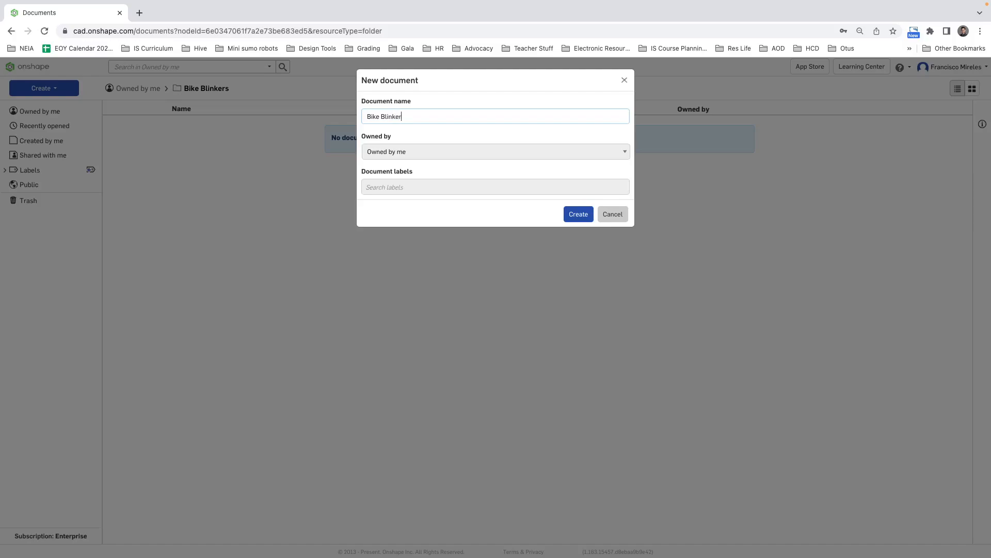
Name the new document "Bike Blinkers 1.0" and create it.
{"action": "type", "text": "v1.0"}
{"action": "key", "text": "Return"}
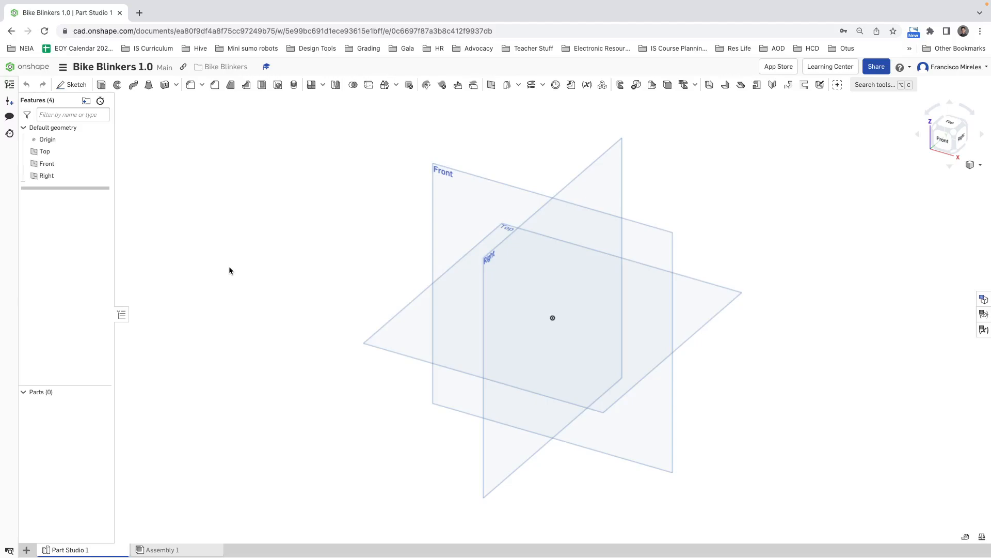
Start a sketch on the Top plane and draw a center-point rectangle about 96 by 70 mm centred on the origin.
{"action": "left_click", "coordinate": [45, 151]}
{"action": "right_click", "coordinate": [55, 154]}
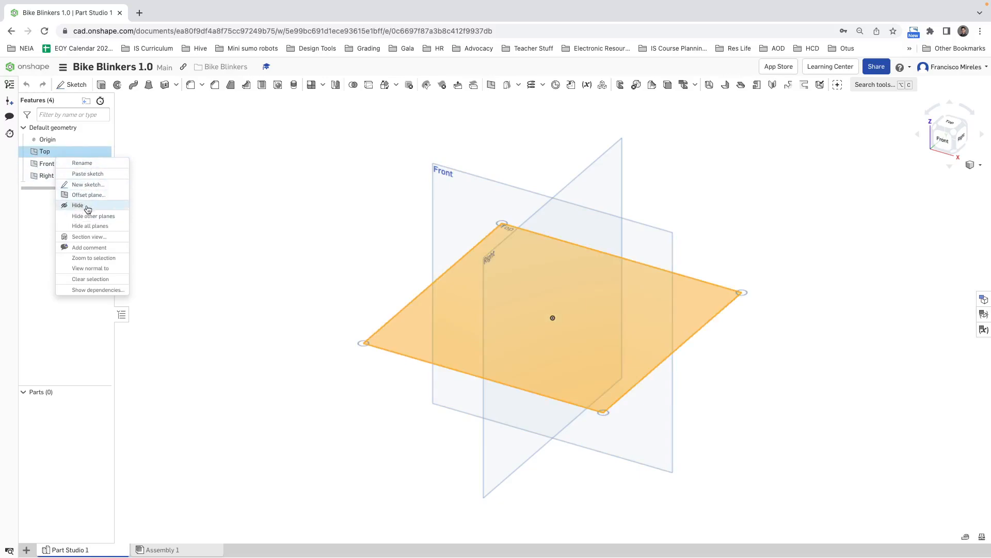
{"action": "left_click", "coordinate": [74, 85]}
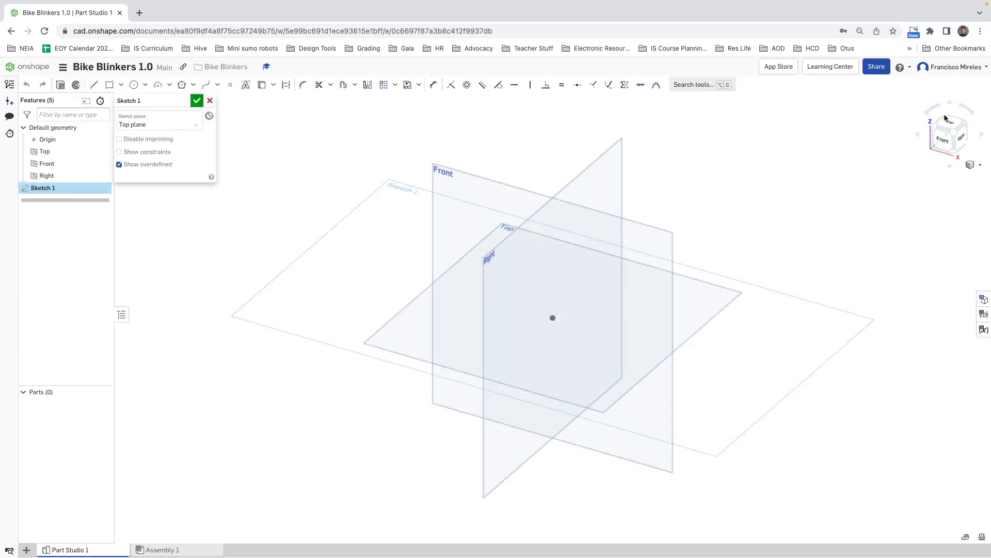
{"action": "key", "text": "n"}
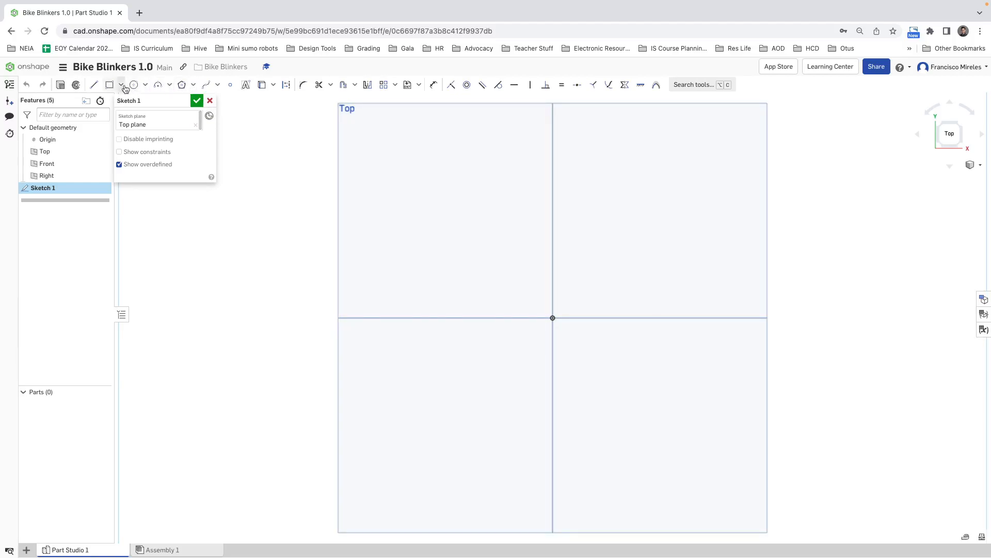
{"action": "left_click", "coordinate": [121, 85]}
{"action": "left_click", "coordinate": [136, 118]}
{"action": "left_click", "coordinate": [552, 317]}
{"action": "left_click", "coordinate": [690, 217]}
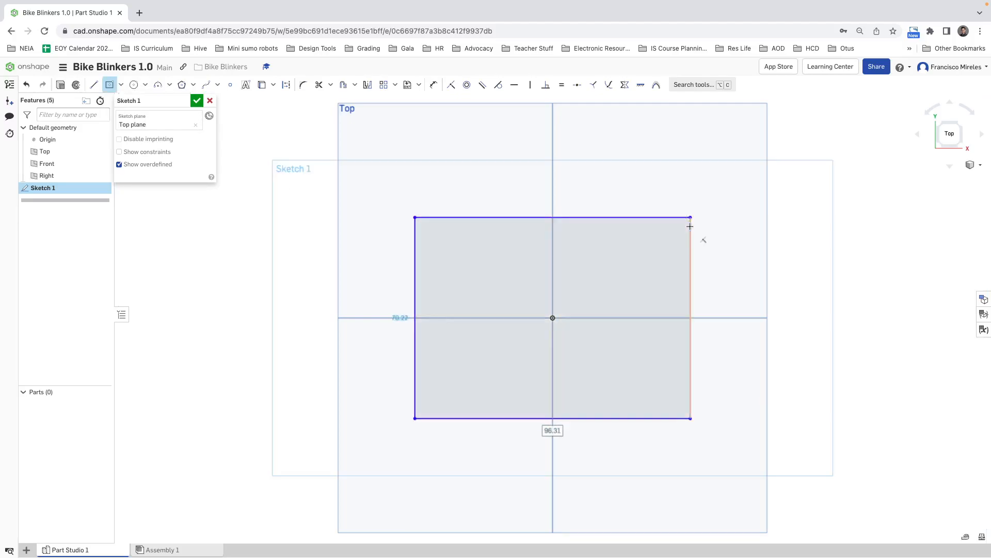
{"action": "key", "text": "Escape"}
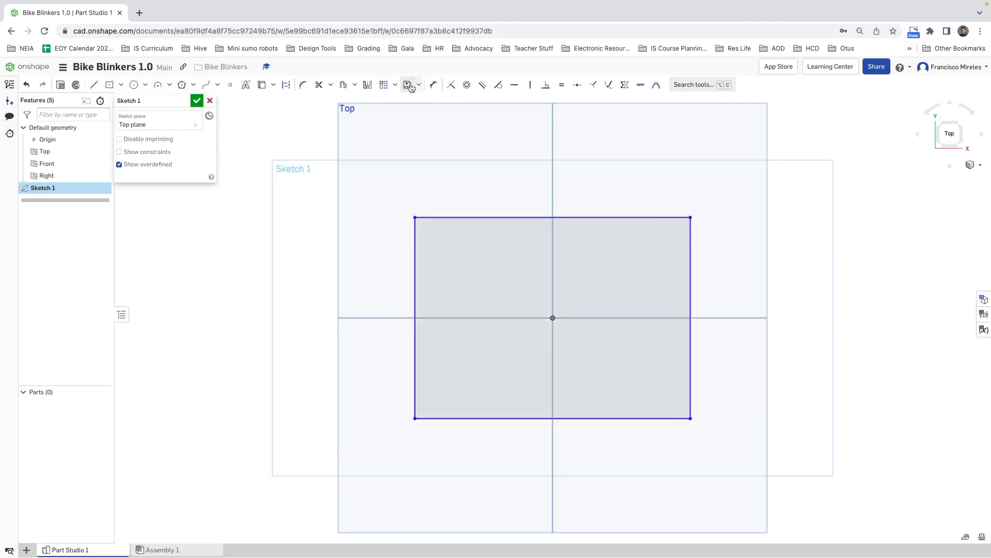
Dimension the rectangle to 80 mm wide and 60 mm high.
{"action": "left_click", "coordinate": [433, 86]}
{"action": "left_click", "coordinate": [560, 217]}
{"action": "left_click", "coordinate": [585, 182]}
{"action": "type", "text": "80"}
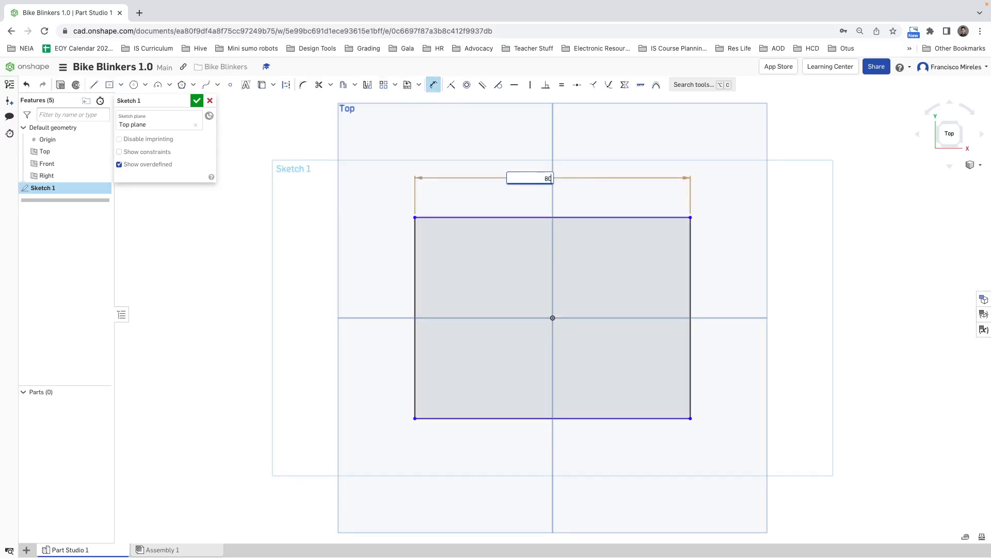
{"action": "key", "text": "Return"}
{"action": "left_click", "coordinate": [628, 235]}
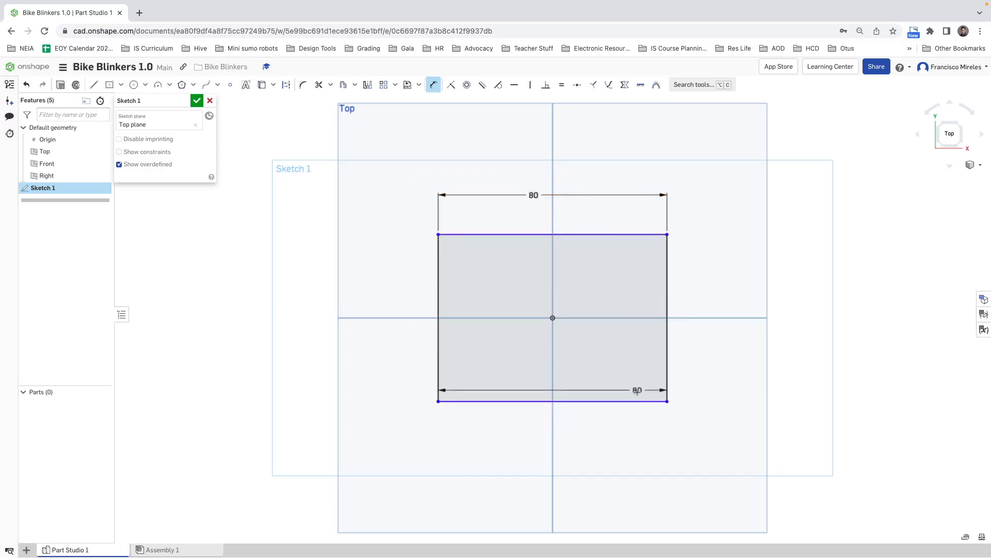
{"action": "left_click", "coordinate": [639, 401]}
{"action": "left_click", "coordinate": [733, 316]}
{"action": "type", "text": "60"}
{"action": "key", "text": "Return"}
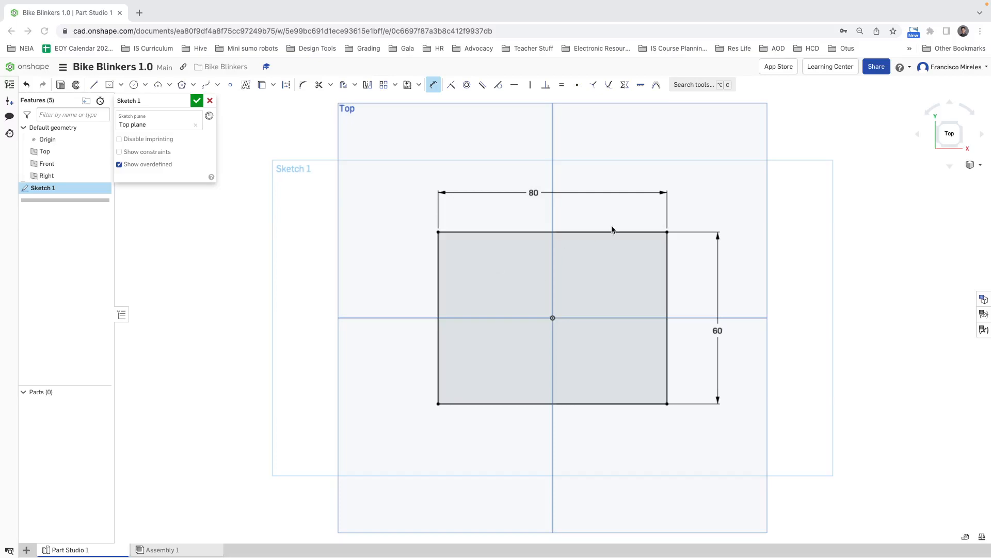
Sketch a small circle inside the rectangle's upper-left corner and set its diameter to 2.65 mm.
{"action": "left_click", "coordinate": [133, 86]}
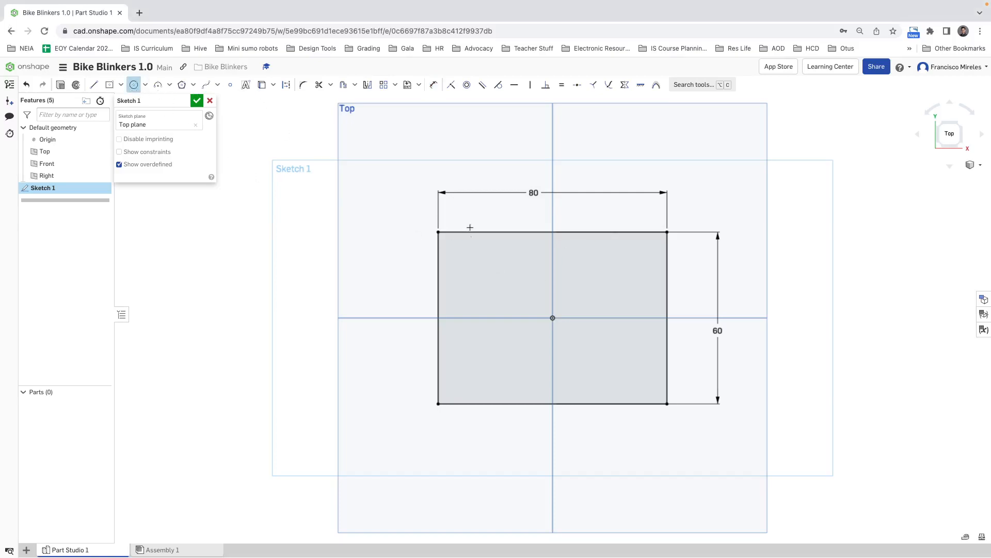
{"action": "left_click", "coordinate": [447, 240]}
{"action": "left_click", "coordinate": [450, 245]}
{"action": "key", "text": "Escape"}
{"action": "scroll", "coordinate": [448, 239], "scroll_direction": "up", "scroll_amount": 5}
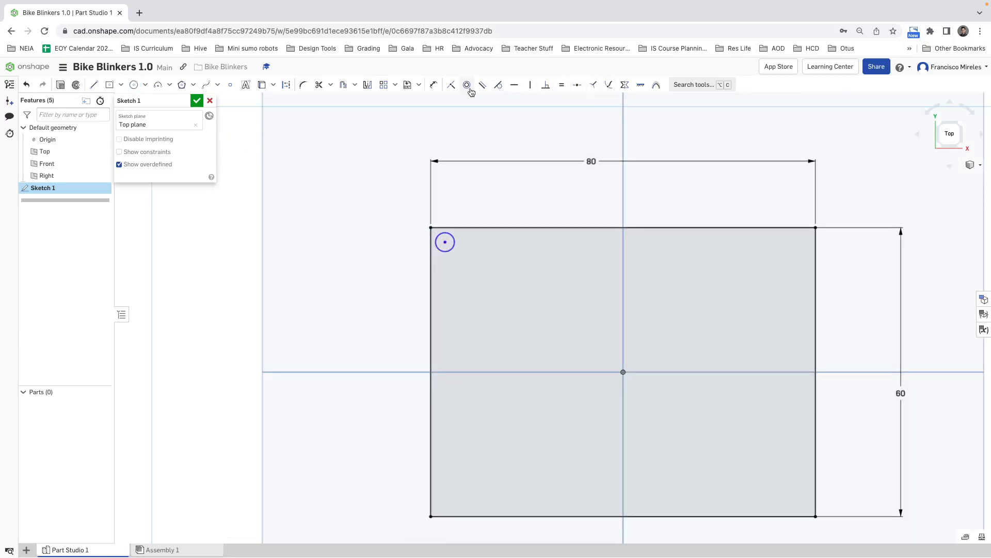
{"action": "left_click", "coordinate": [433, 85]}
{"action": "left_click", "coordinate": [447, 237]}
{"action": "left_click", "coordinate": [391, 244]}
{"action": "type", "text": "2.65"}
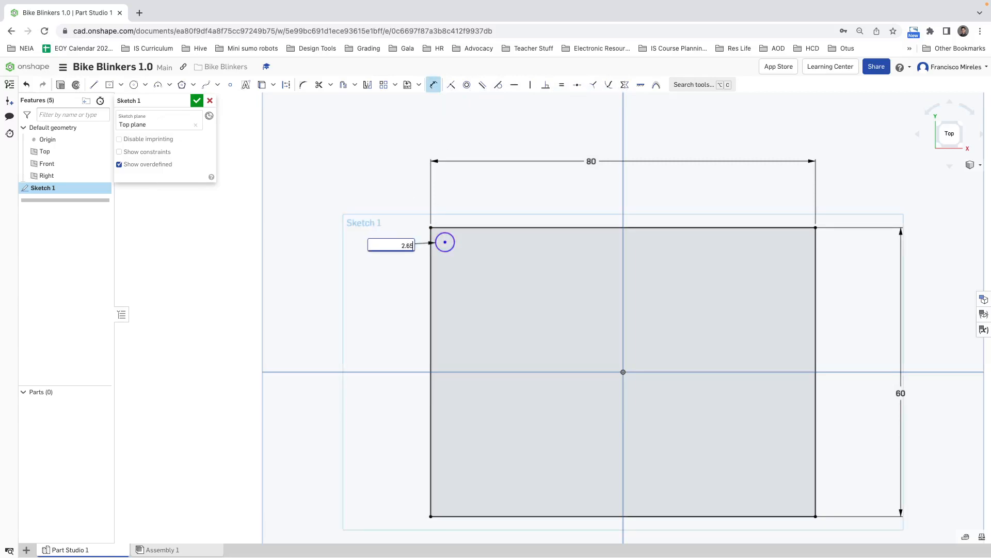
{"action": "key", "text": "Return"}
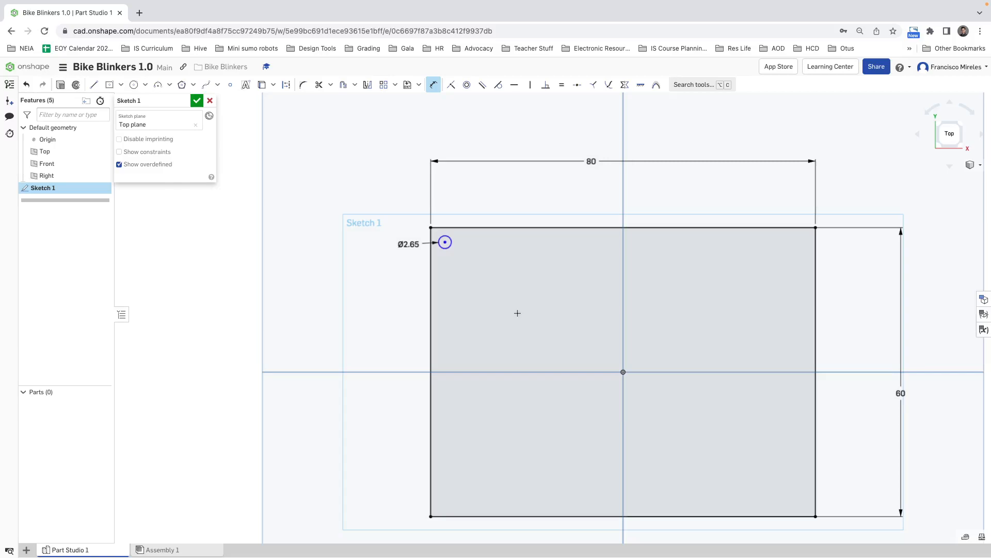
Set the gaps from the circle's edge to the rectangle's top and left edges to 1 mm each.
{"action": "scroll", "coordinate": [444, 238], "scroll_direction": "up", "scroll_amount": 5}
{"action": "scroll", "coordinate": [444, 238], "scroll_direction": "up", "scroll_amount": 2}
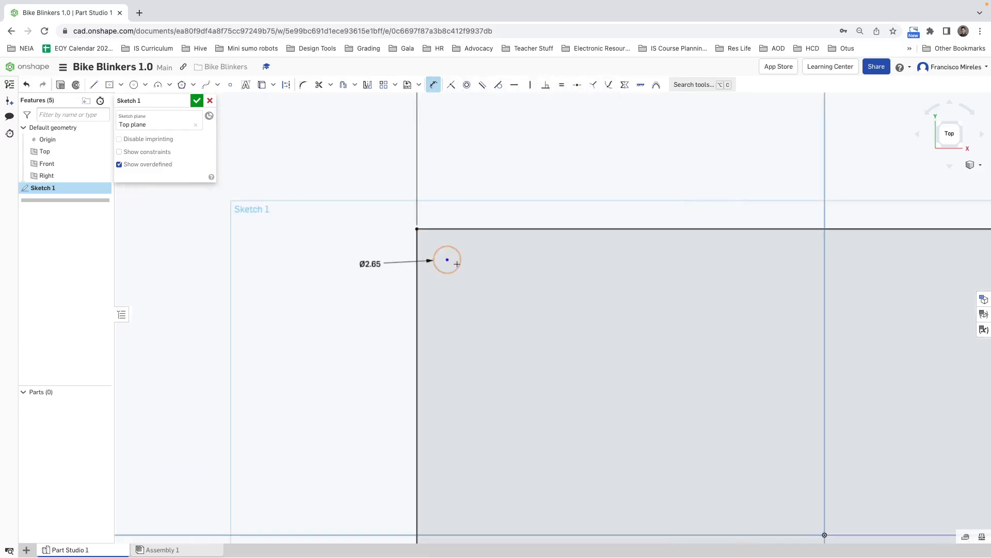
{"action": "left_click", "coordinate": [447, 246]}
{"action": "left_click", "coordinate": [445, 229]}
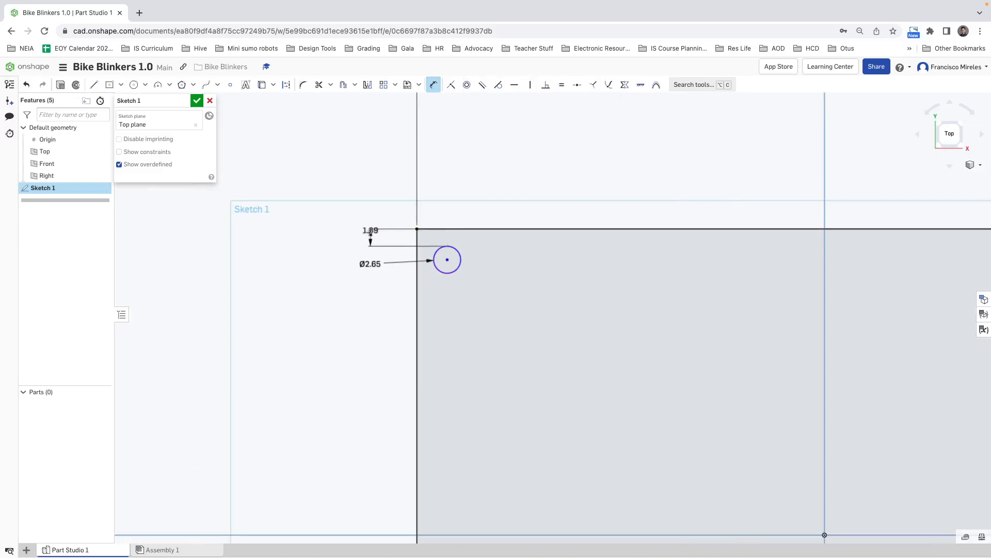
{"action": "left_click", "coordinate": [360, 215]}
{"action": "type", "text": "1"}
{"action": "key", "text": "Return"}
{"action": "left_click", "coordinate": [434, 252]}
{"action": "left_click", "coordinate": [417, 249]}
{"action": "left_click", "coordinate": [423, 171]}
{"action": "type", "text": "1"}
{"action": "key", "text": "Return"}
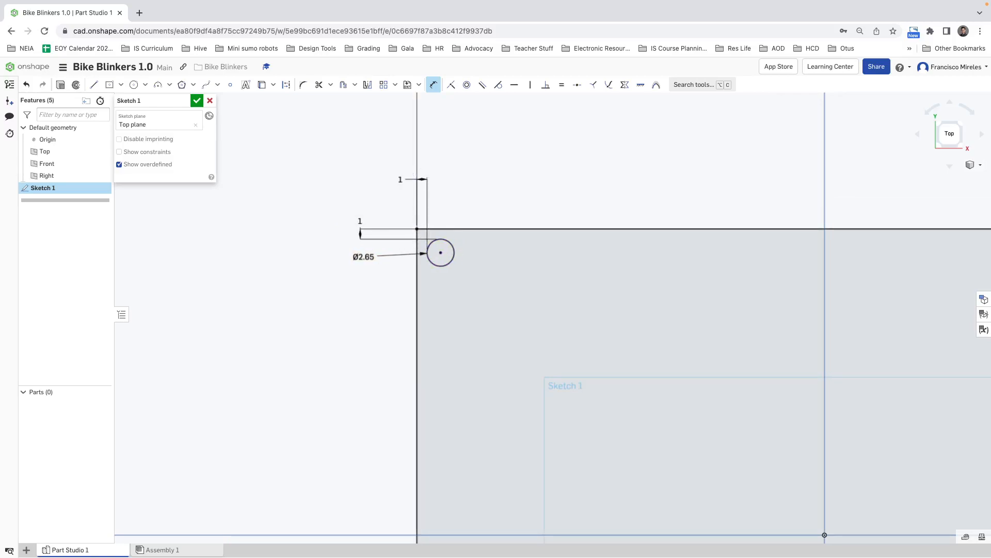
Draw lines from the origin to the midpoints of the rectangle's left and top edges and convert both to construction lines.
{"action": "scroll", "coordinate": [473, 302], "scroll_direction": "up", "scroll_amount": 2}
{"action": "scroll", "coordinate": [474, 303], "scroll_direction": "down", "scroll_amount": 4}
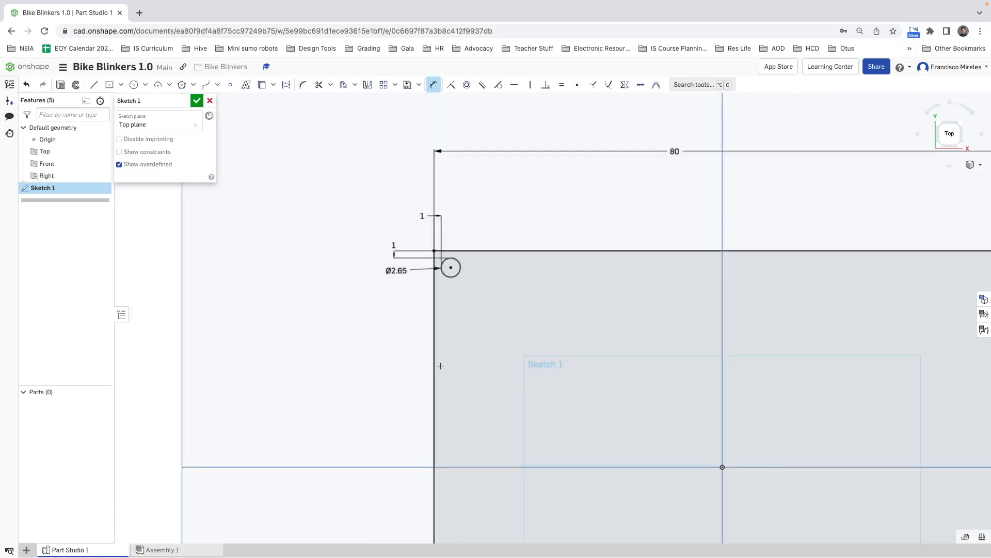
{"action": "left_click", "coordinate": [93, 85]}
{"action": "left_click", "coordinate": [723, 467]}
{"action": "left_click", "coordinate": [434, 468]}
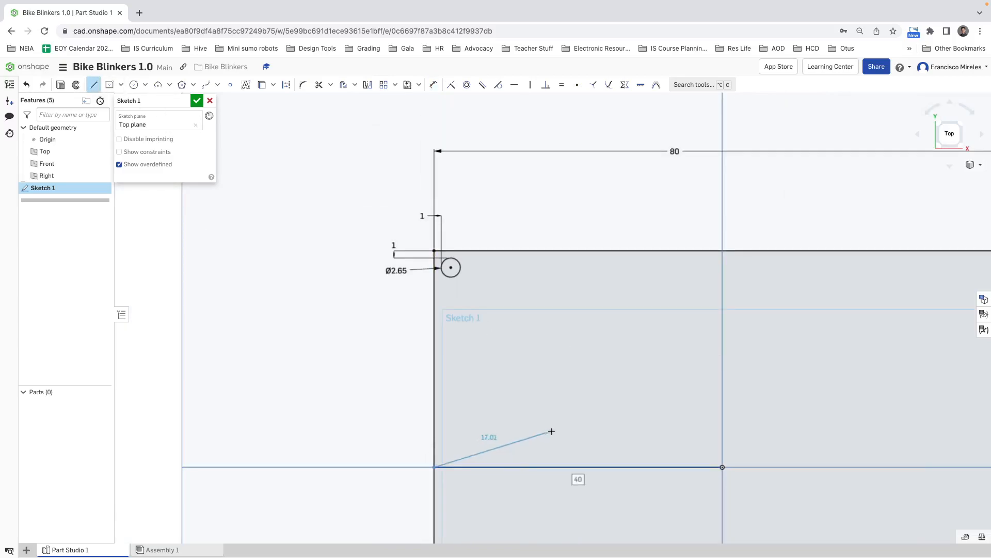
{"action": "key", "text": "Escape"}
{"action": "left_click", "coordinate": [94, 84]}
{"action": "left_click", "coordinate": [722, 468]}
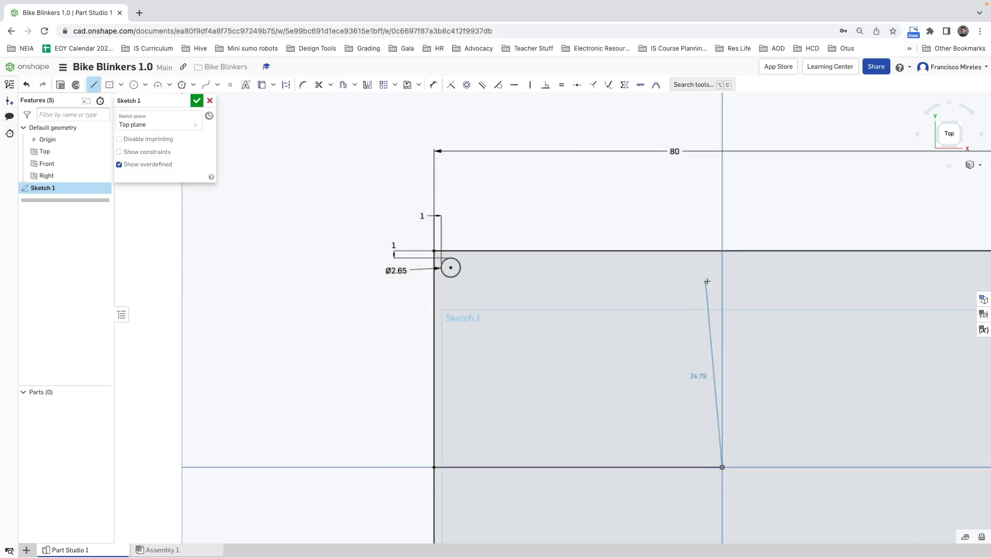
{"action": "left_click", "coordinate": [723, 251]}
{"action": "key", "text": "Escape"}
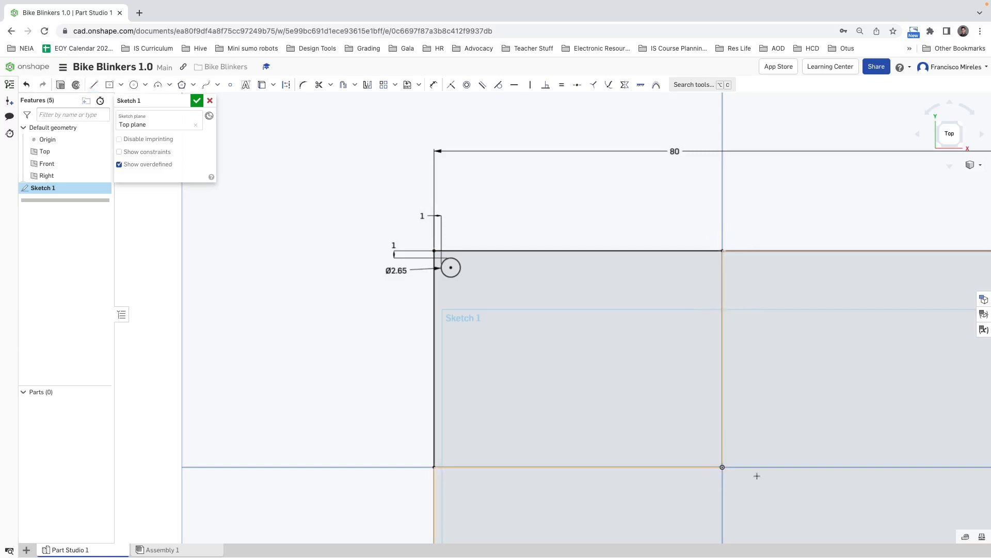
{"action": "left_click_drag", "start_coordinate": [640, 401], "coordinate": [640, 400]}
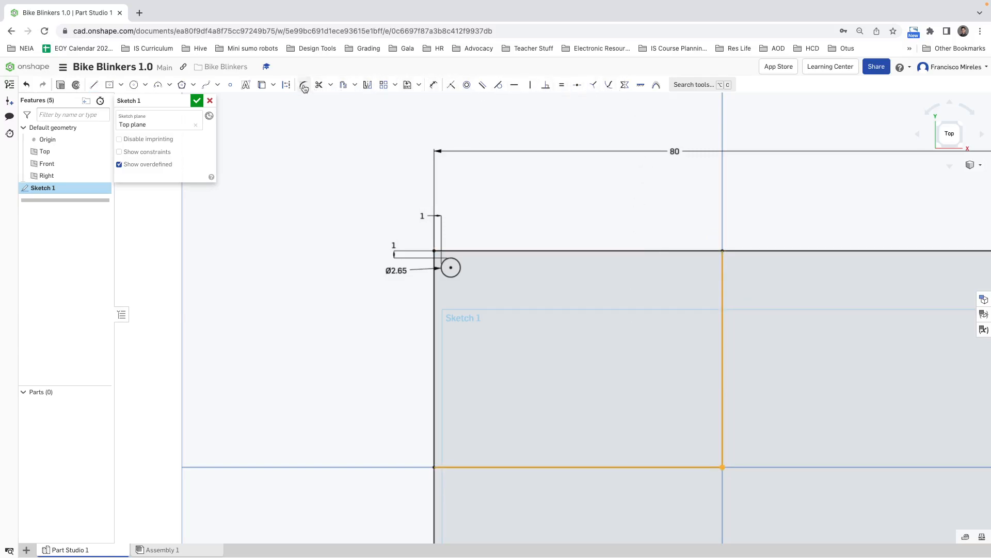
{"action": "left_click", "coordinate": [286, 85]}
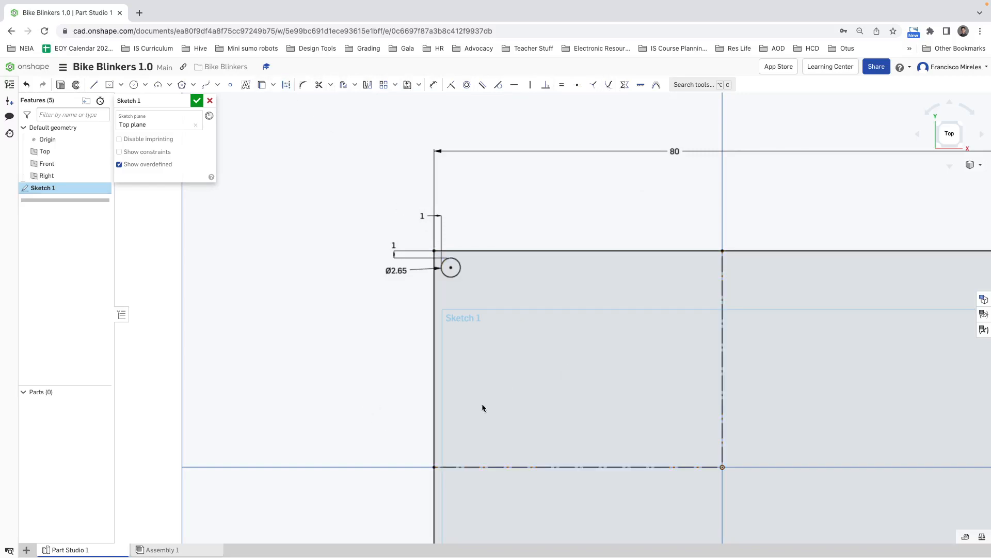
Mirror the 2.65 mm corner circle across the vertical construction line.
{"action": "left_click", "coordinate": [454, 272]}
{"action": "scroll", "coordinate": [597, 332], "scroll_direction": "up", "scroll_amount": 3}
{"action": "scroll", "coordinate": [597, 331], "scroll_direction": "down", "scroll_amount": 4}
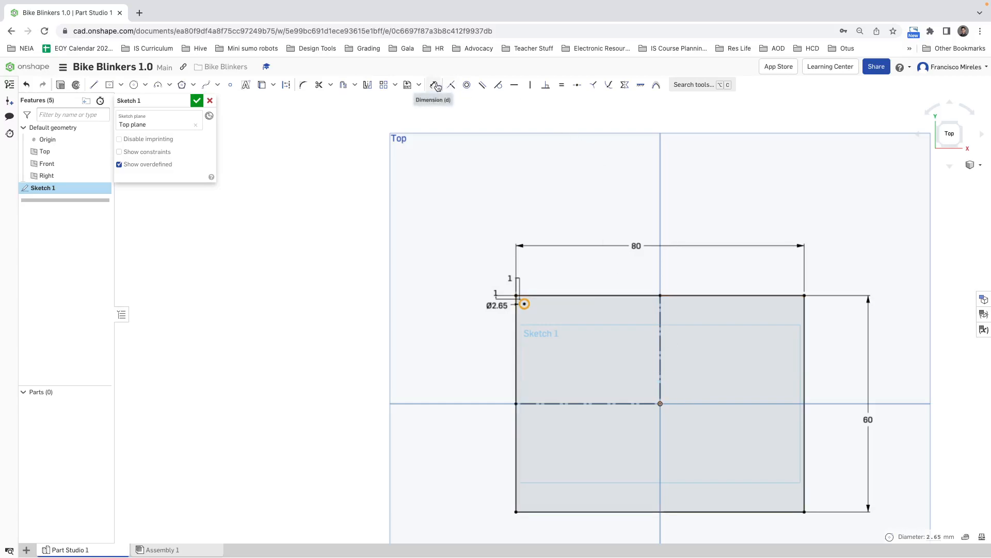
{"action": "left_click", "coordinate": [368, 85]}
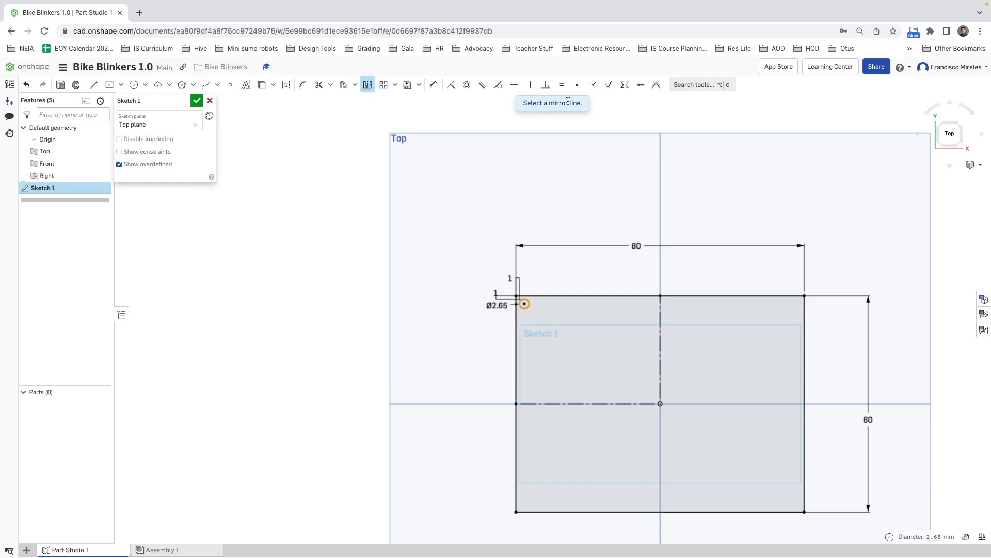
{"action": "left_click", "coordinate": [661, 325]}
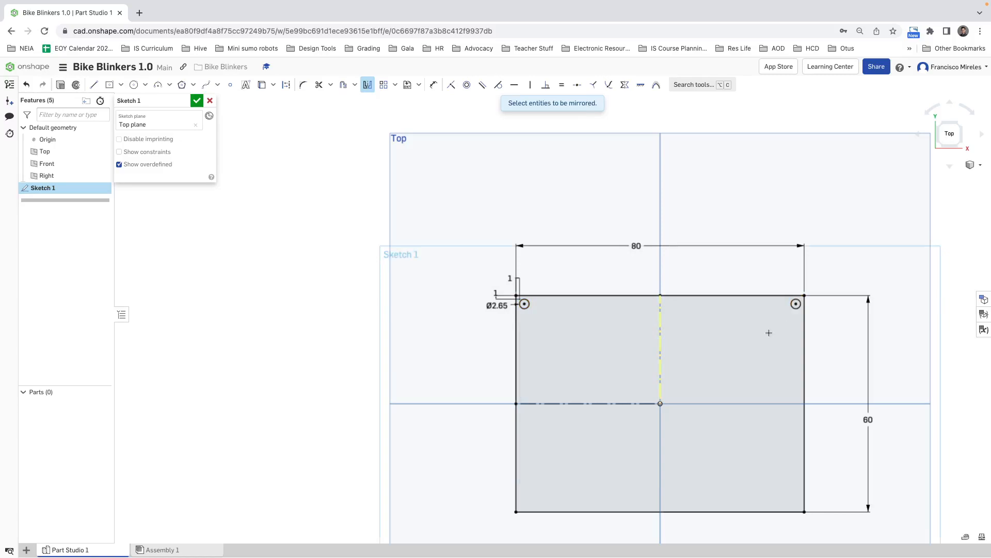
{"action": "key", "text": "Escape"}
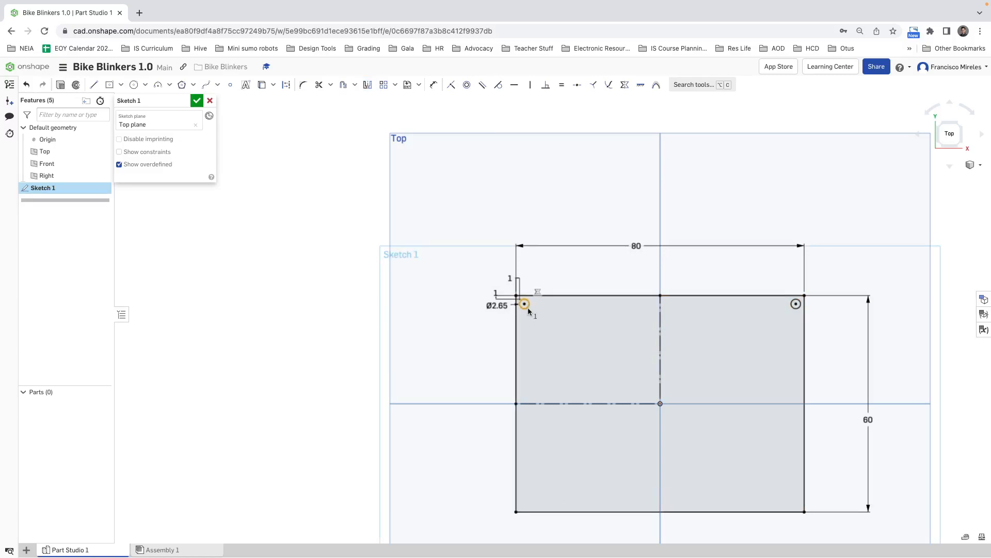
Mirror both upper corner circles across the horizontal construction line to the rectangle's lower corners.
{"action": "left_click", "coordinate": [794, 306]}
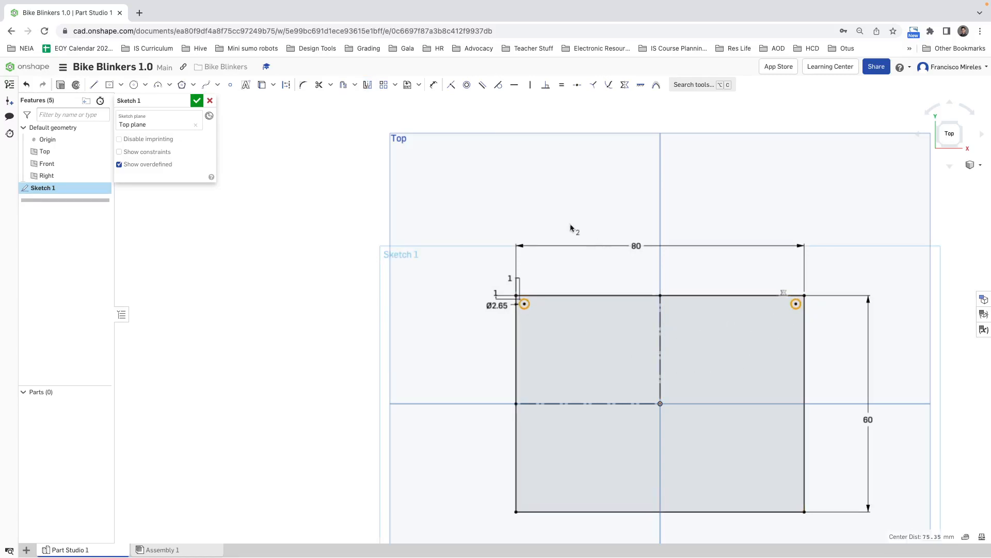
{"action": "left_click", "coordinate": [367, 85]}
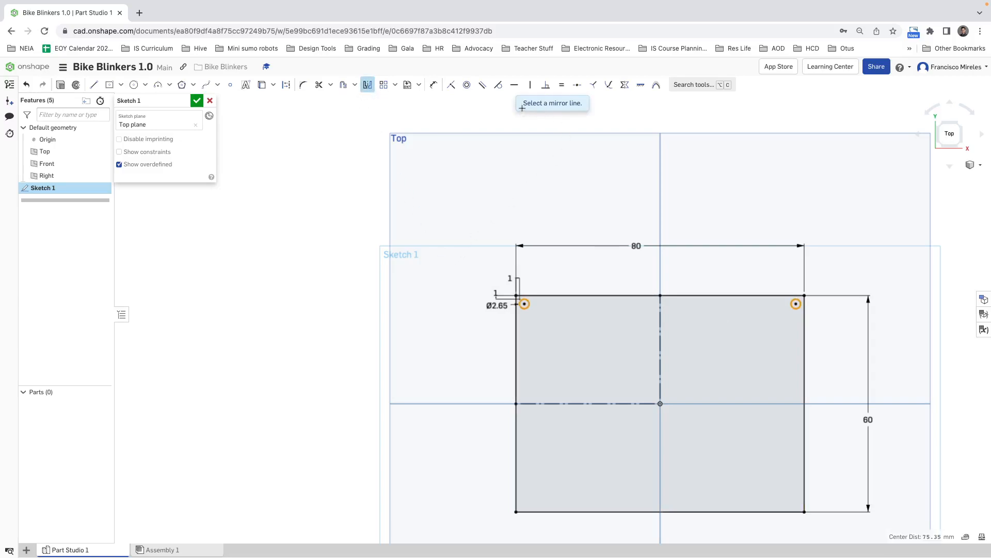
{"action": "left_click", "coordinate": [585, 403]}
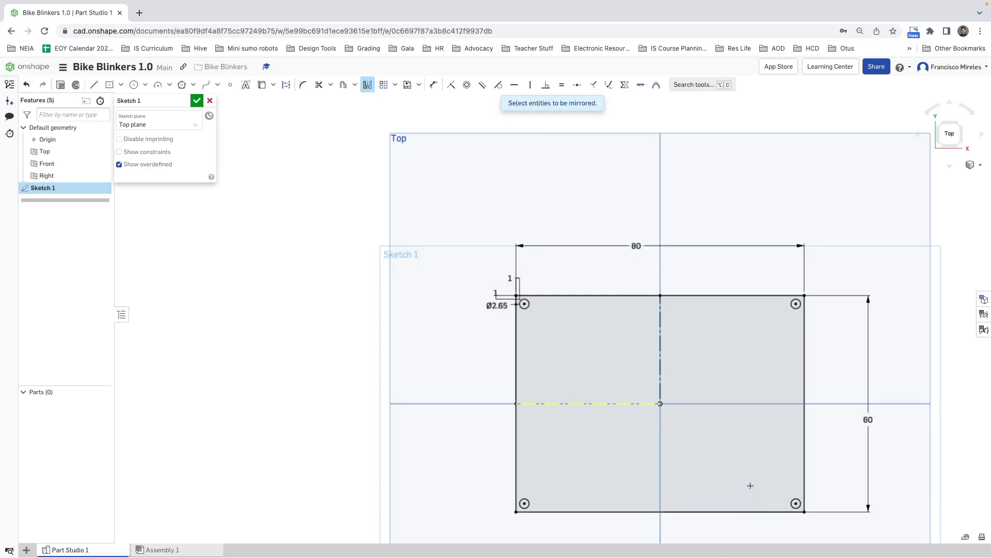
Extrude the rectangle with its four corner holes as a new solid with a blind depth of 1.56 mm.
{"action": "right_click_drag", "start_coordinate": [684, 377], "coordinate": [686, 346]}
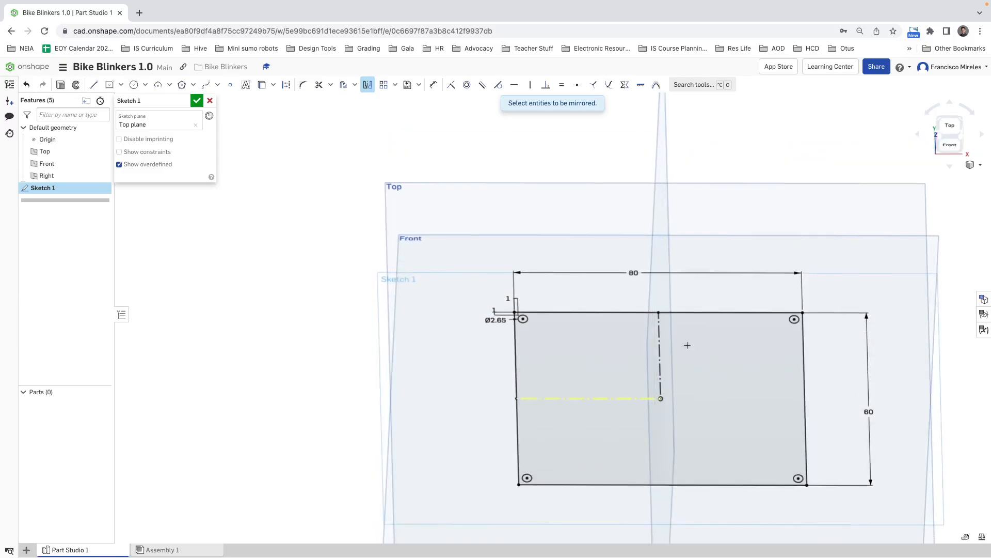
{"action": "left_click", "coordinate": [60, 85]}
{"action": "key", "text": "shift+e"}
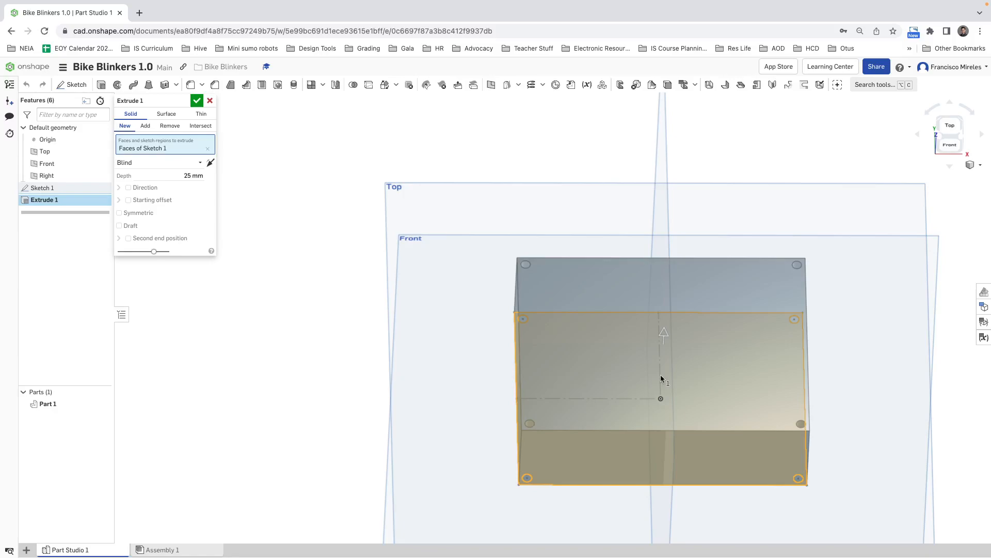
{"action": "left_click", "coordinate": [186, 175]}
{"action": "left_click", "coordinate": [192, 175]}
{"action": "left_click_drag", "start_coordinate": [192, 176], "coordinate": [177, 174]}
{"action": "type", "text": "1.56"}
{"action": "key", "text": "Return"}
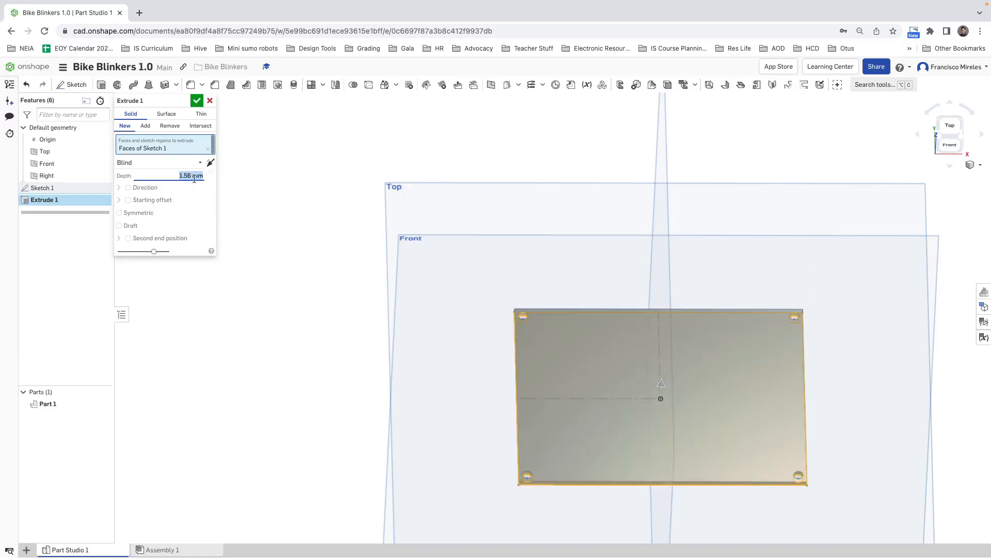
{"action": "left_click", "coordinate": [197, 100]}
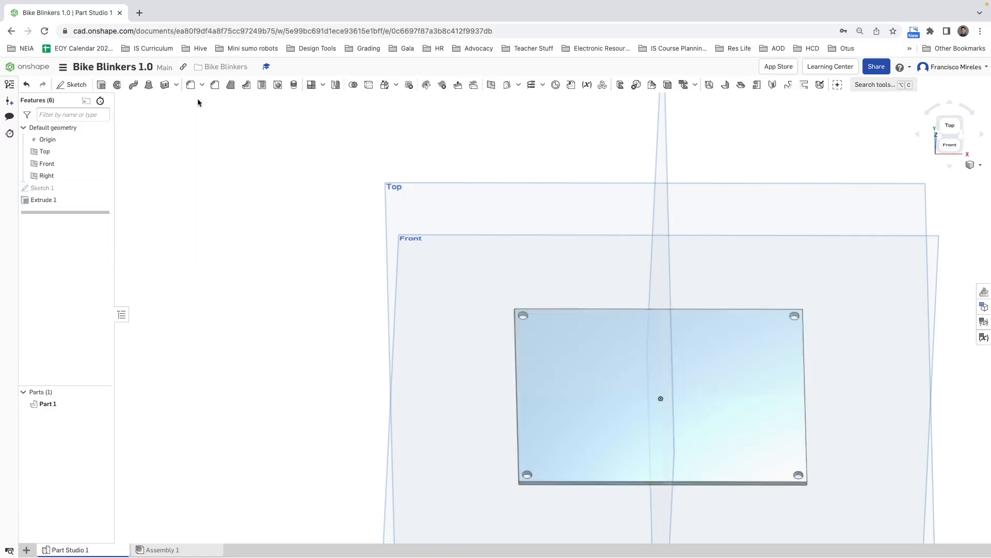
Keep millimeter as the default length unit in the workspace units and accept the settings.
{"action": "left_click", "coordinate": [61, 69]}
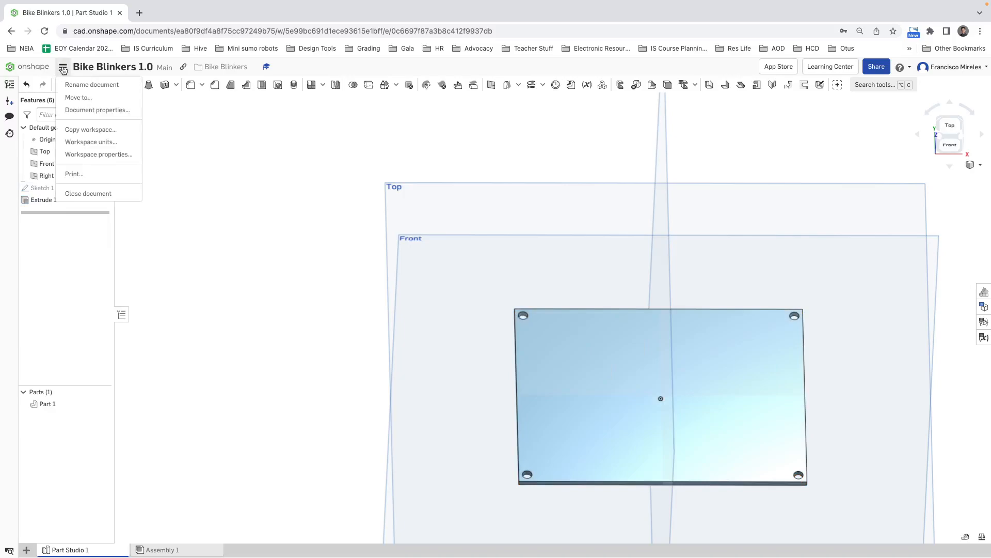
{"action": "left_click", "coordinate": [77, 142]}
{"action": "left_click", "coordinate": [173, 145]}
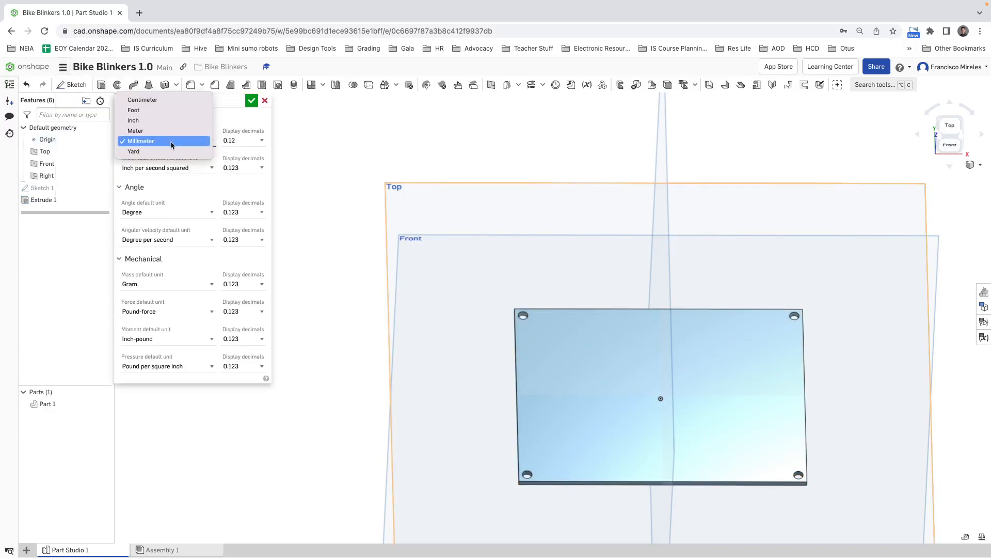
{"action": "left_click", "coordinate": [187, 142]}
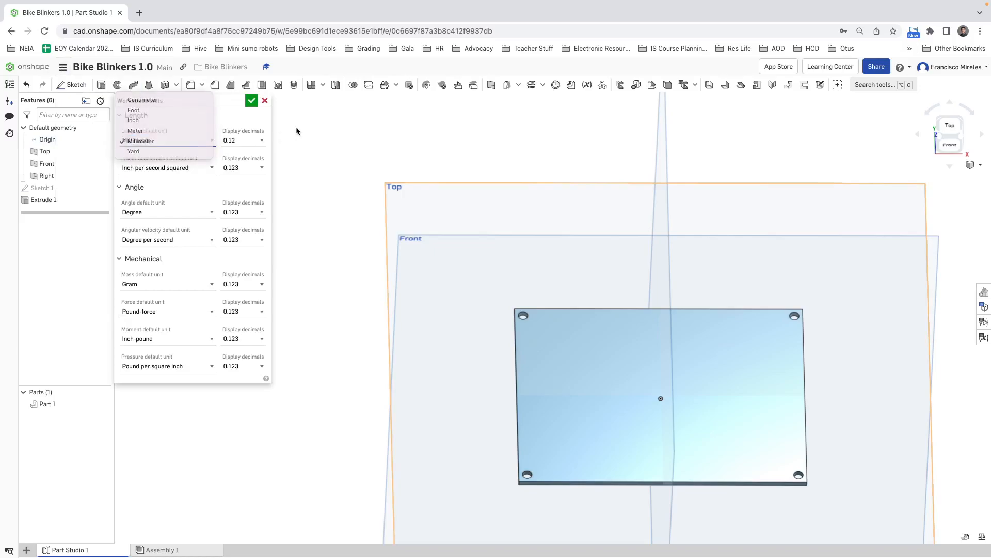
{"action": "left_click", "coordinate": [251, 101]}
{"action": "mouse_move", "coordinate": [638, 369]}
{"action": "right_mouse_down"}
{"action": "mouse_move", "coordinate": [671, 344]}
{"action": "mouse_move", "coordinate": [655, 365]}
{"action": "right_mouse_up"}
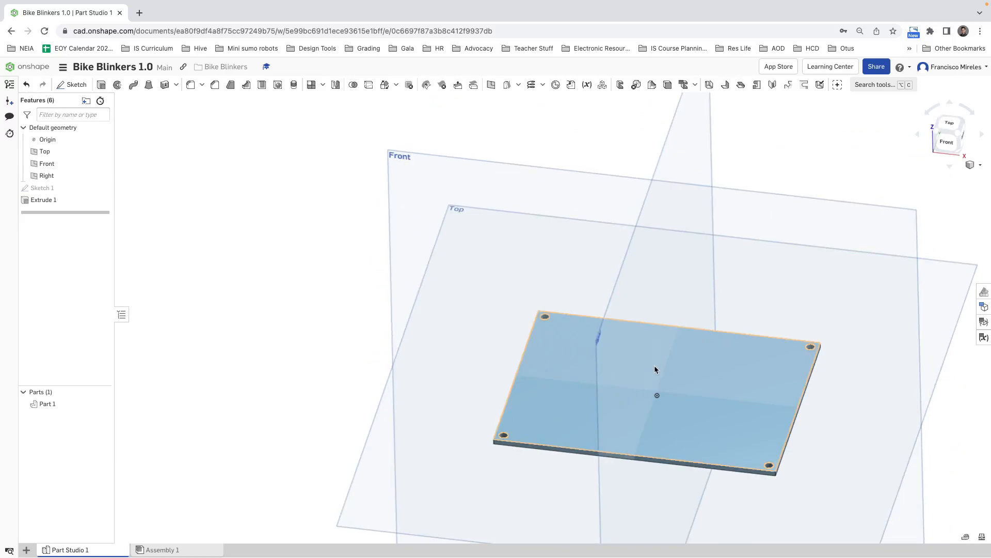
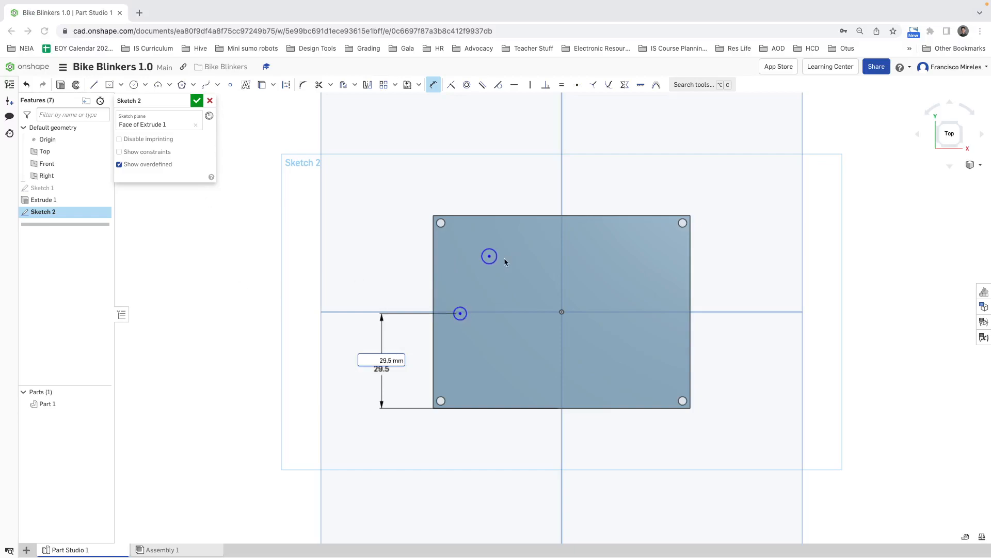
Delete the two circles and the 29.5 mm dimension from the open sketch, and discard that sketch.
{"action": "left_click", "coordinate": [391, 264]}
{"action": "key", "text": "Escape"}
{"action": "key", "text": "Escape"}
{"action": "left_click_drag", "start_coordinate": [362, 234], "coordinate": [543, 445]}
{"action": "key", "text": "Delete"}
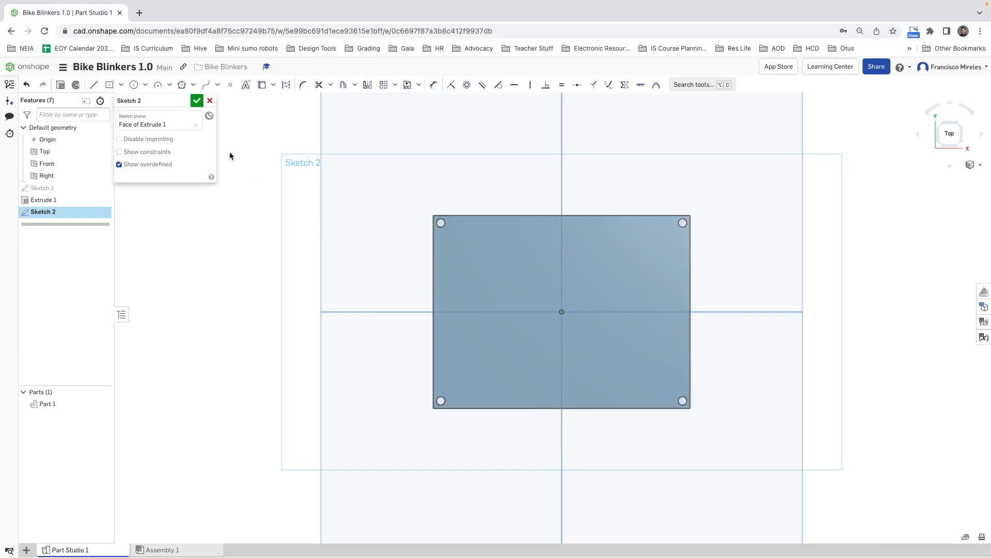
{"action": "left_click", "coordinate": [209, 100]}
Start a new sketch on the board's upper face and view it from the top.
{"action": "right_click_drag", "start_coordinate": [740, 411], "coordinate": [726, 370]}
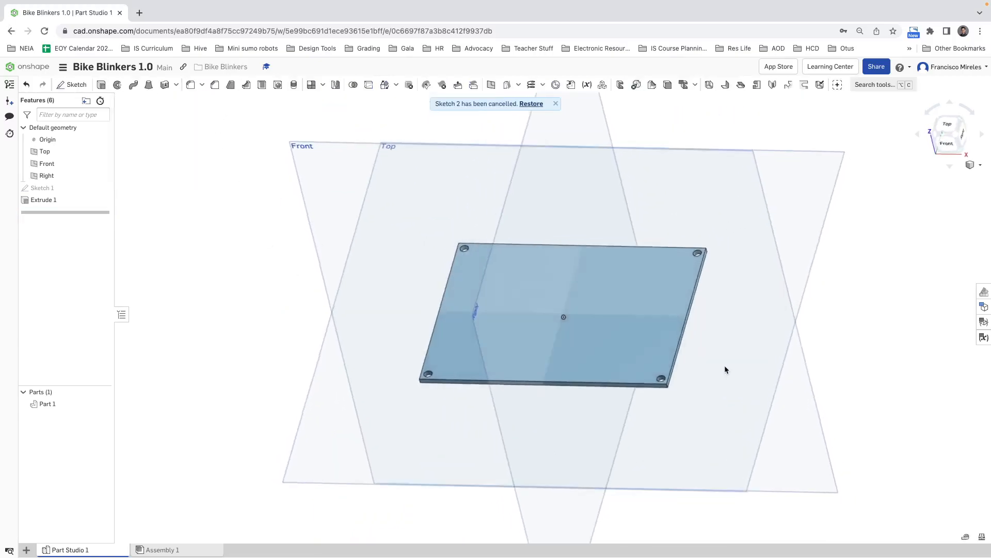
{"action": "left_click", "coordinate": [945, 128]}
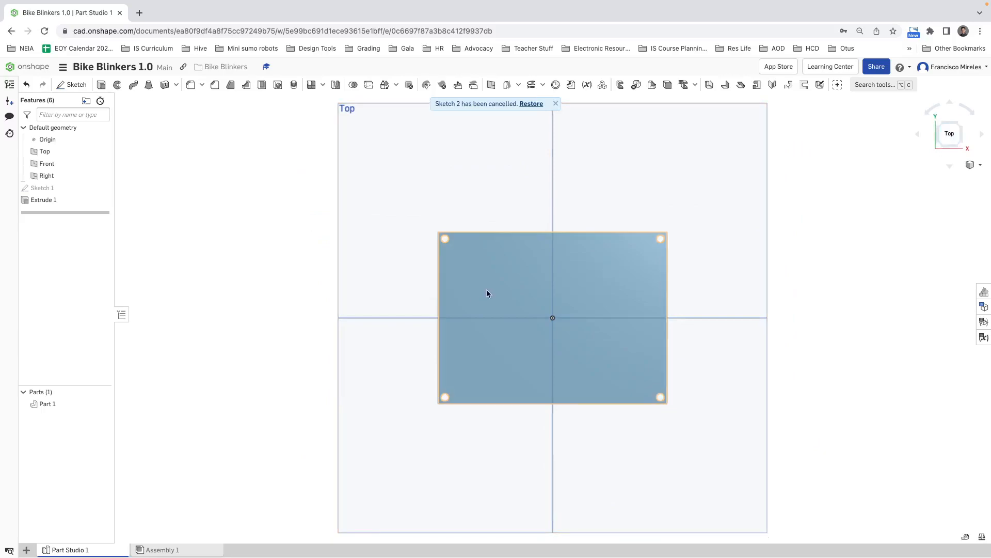
{"action": "left_click", "coordinate": [486, 288]}
{"action": "right_click_drag", "start_coordinate": [731, 325], "coordinate": [742, 284]}
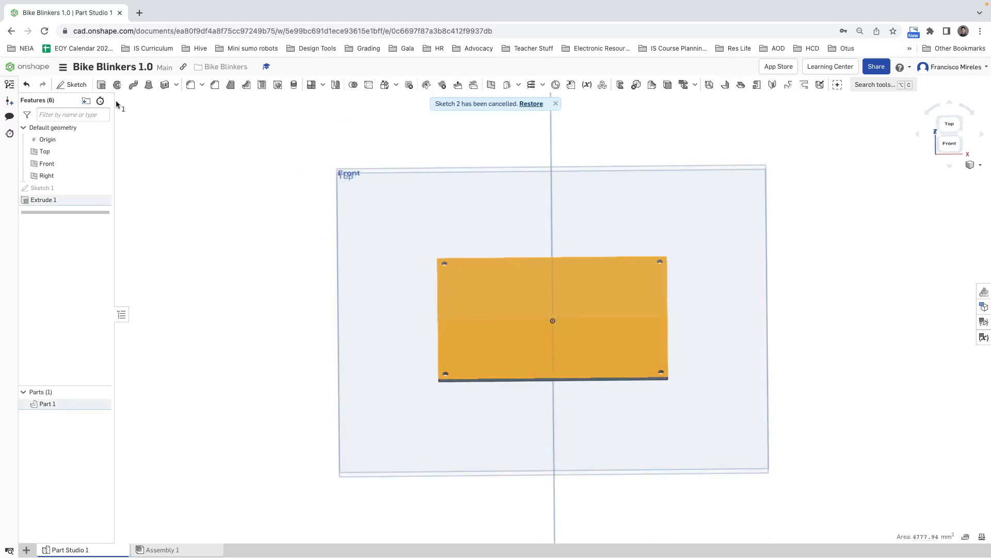
{"action": "left_click", "coordinate": [74, 84]}
{"action": "left_click", "coordinate": [524, 358]}
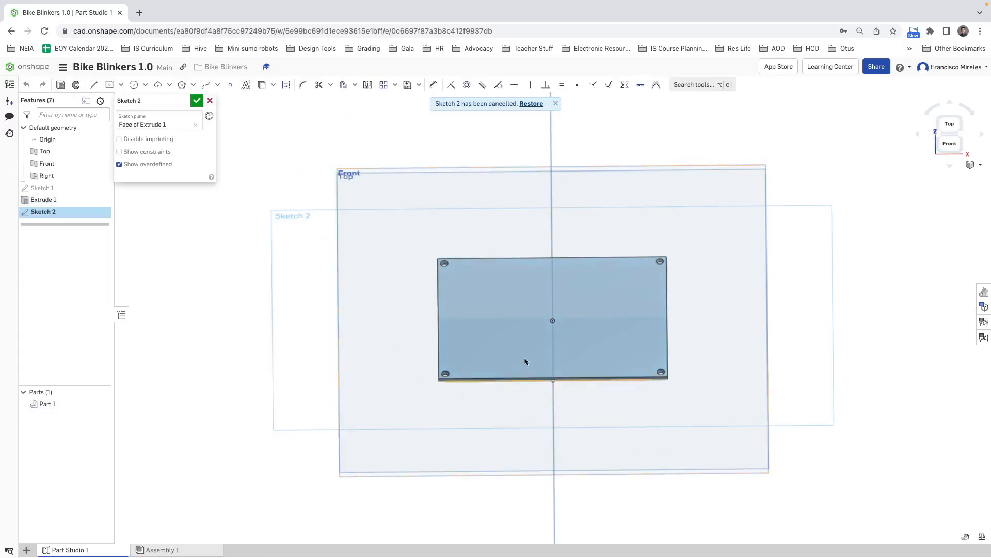
{"action": "left_click", "coordinate": [946, 128]}
Draw two circles on the upper-left part of the board face, the larger one above and to the right of the smaller.
{"action": "left_click", "coordinate": [133, 84]}
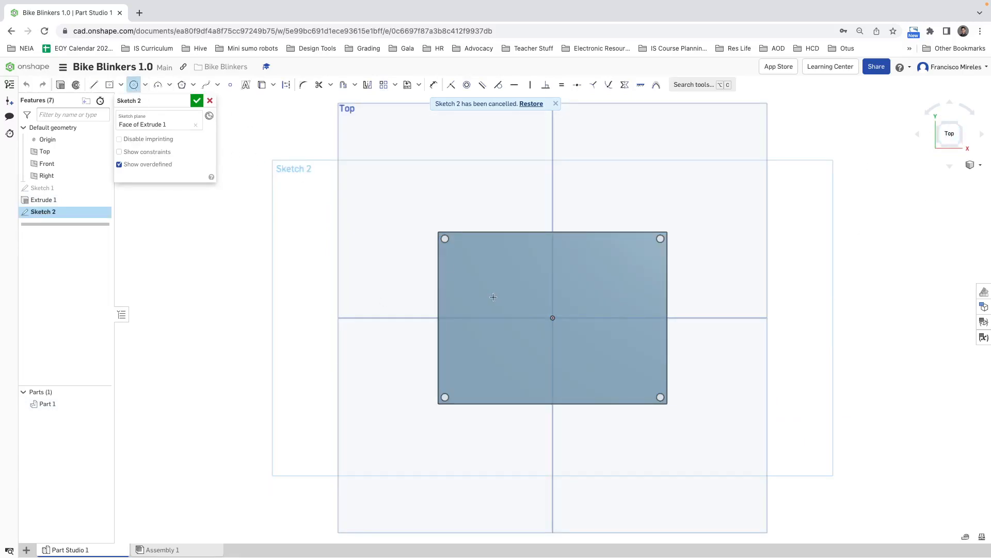
{"action": "left_click", "coordinate": [462, 306]}
{"action": "left_click", "coordinate": [466, 306]}
{"action": "left_click", "coordinate": [484, 282]}
{"action": "left_click", "coordinate": [490, 290]}
{"action": "key", "text": "Escape"}
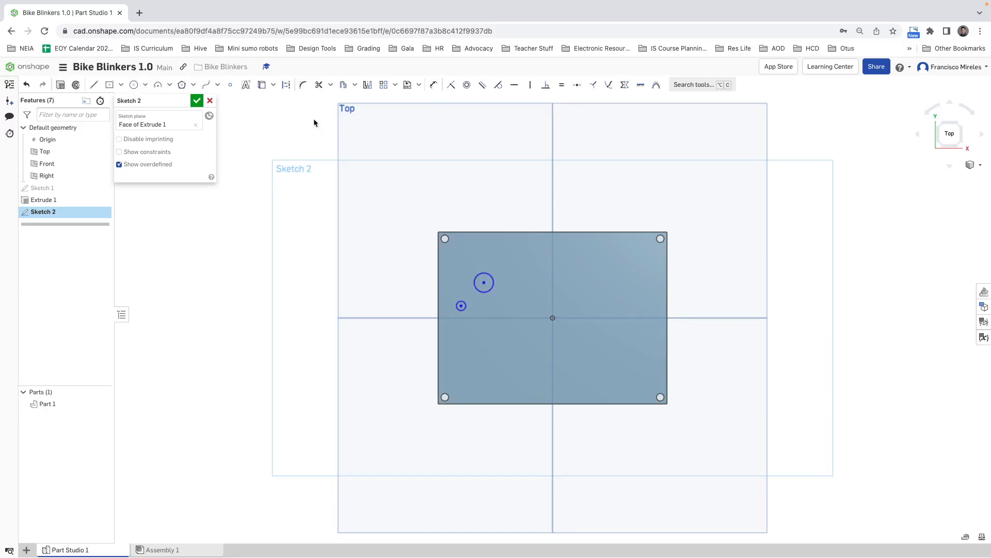
{"action": "left_click", "coordinate": [135, 87]}
{"action": "left_click", "coordinate": [494, 283]}
{"action": "key", "text": "Escape"}
Dimension the upper circle with a diameter of 5 mm.
{"action": "left_click", "coordinate": [434, 85]}
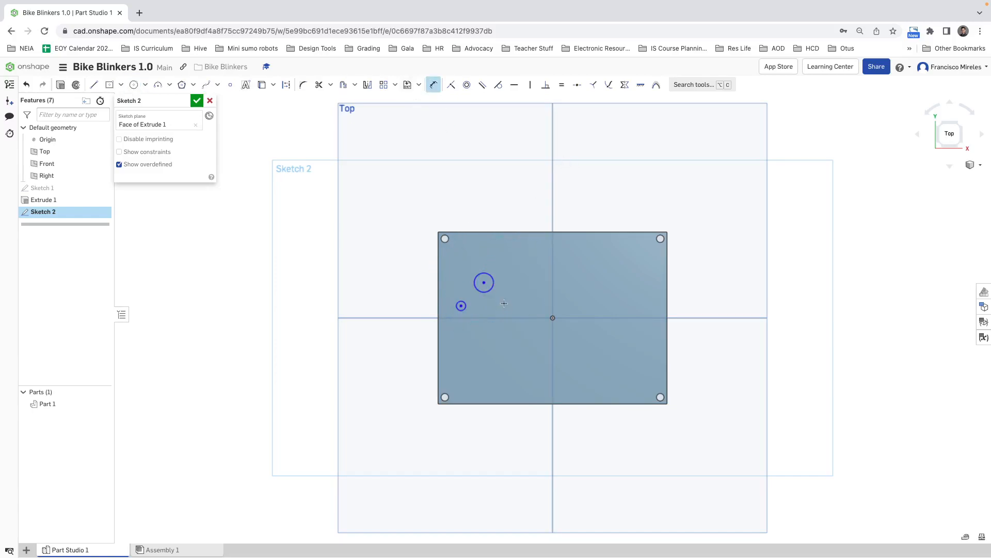
{"action": "left_click", "coordinate": [494, 277]}
{"action": "left_click", "coordinate": [505, 252]}
{"action": "type", "text": "5"}
{"action": "key", "text": "Return"}
Dimension the small lower circle with a diameter of 5 mm.
{"action": "left_click", "coordinate": [460, 301]}
{"action": "left_click", "coordinate": [464, 302]}
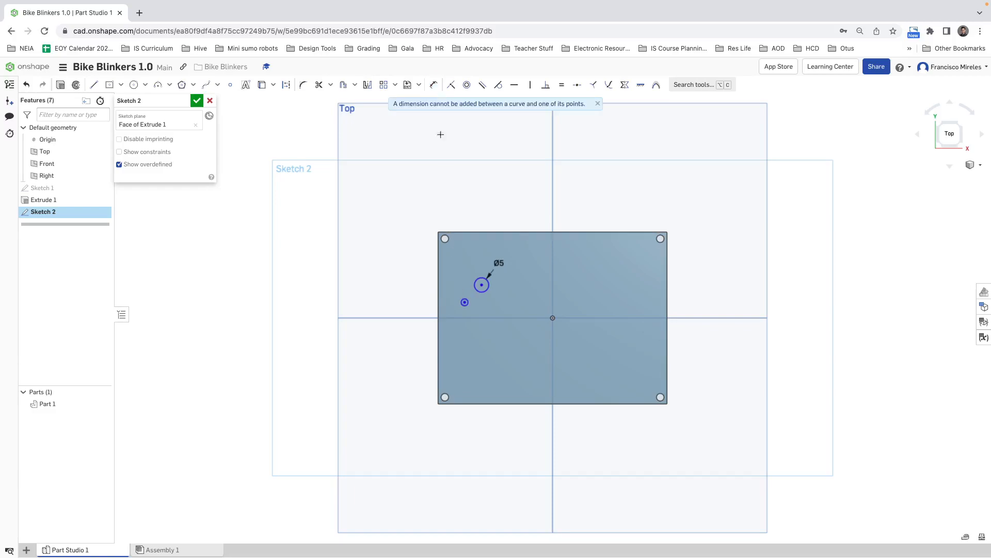
{"action": "left_click", "coordinate": [434, 87]}
{"action": "left_click", "coordinate": [434, 86]}
{"action": "left_click", "coordinate": [464, 302]}
{"action": "left_click", "coordinate": [457, 289]}
{"action": "type", "text": "5"}
{"action": "key", "text": "Return"}
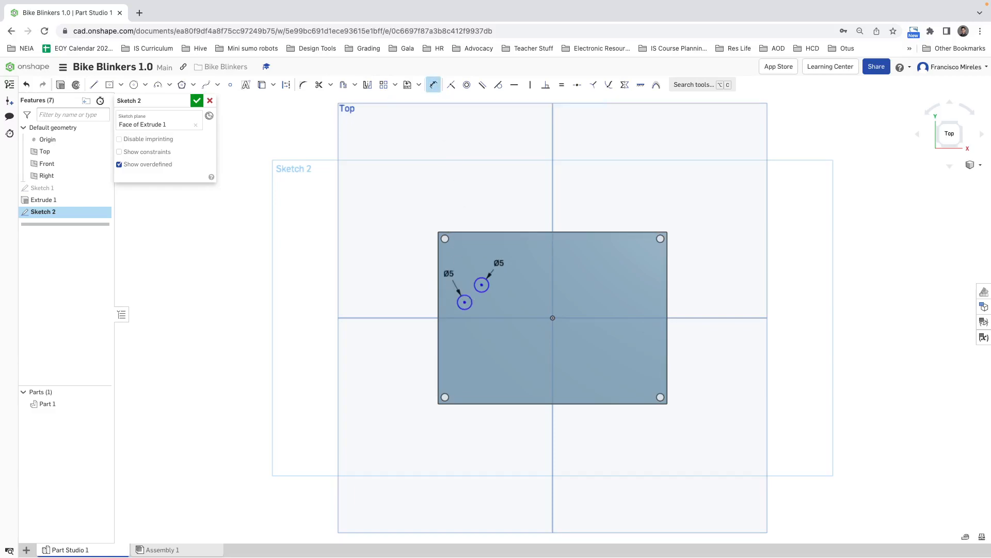
Dimension the lower circle's centre 29.5 mm above the board's bottom edge.
{"action": "scroll", "coordinate": [461, 304], "scroll_direction": "up", "scroll_amount": 3}
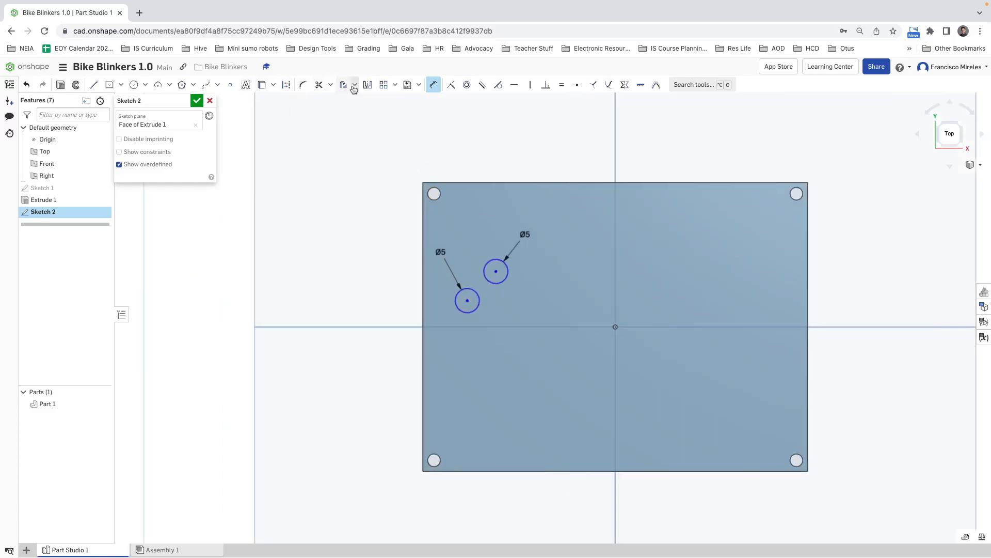
{"action": "left_click", "coordinate": [468, 300]}
{"action": "left_click", "coordinate": [471, 471]}
{"action": "left_click", "coordinate": [366, 409]}
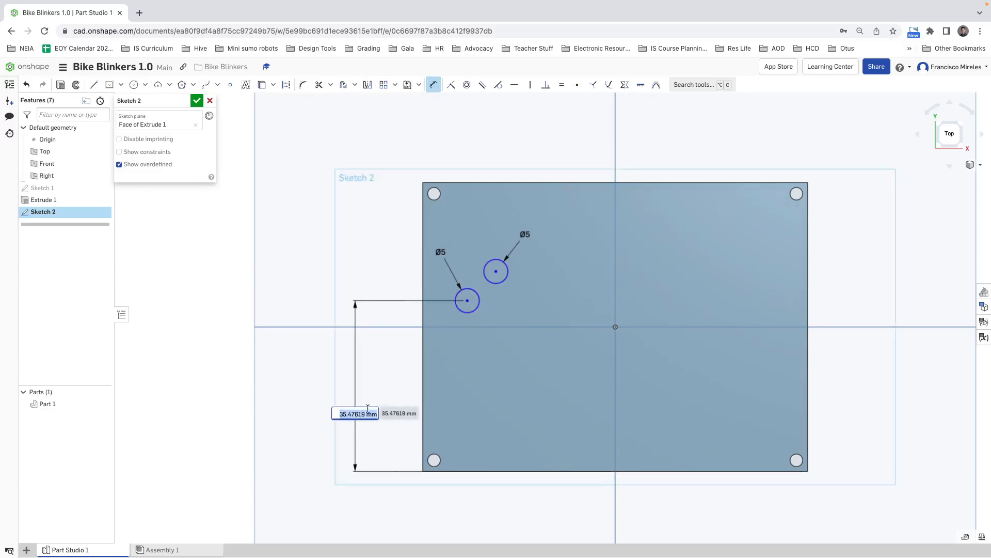
{"action": "type", "text": "29.5"}
{"action": "key", "text": "Return"}
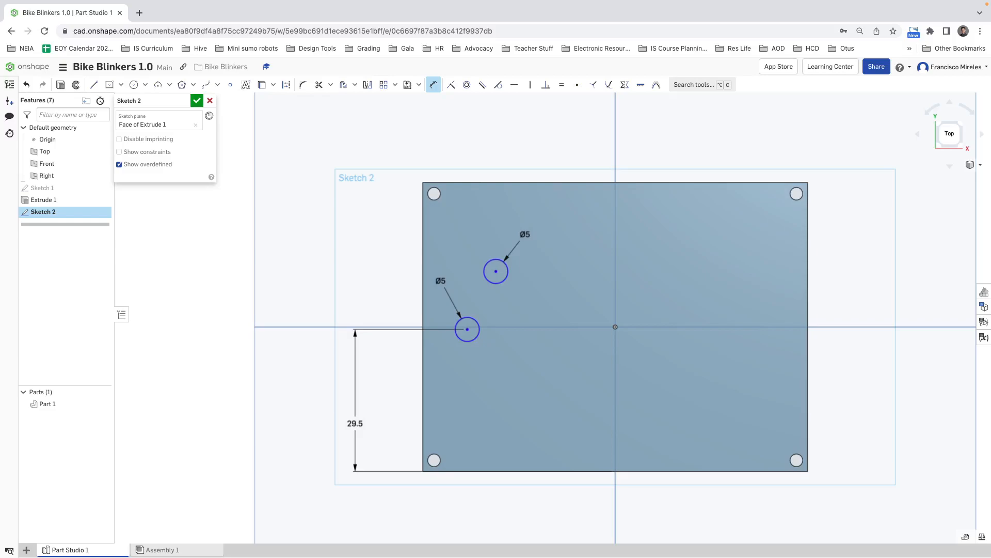
Dimension the gap between the lower circle's left side and the board's left edge as 7 mm.
{"action": "left_click", "coordinate": [454, 329]}
{"action": "left_click", "coordinate": [422, 310]}
{"action": "left_click", "coordinate": [374, 257]}
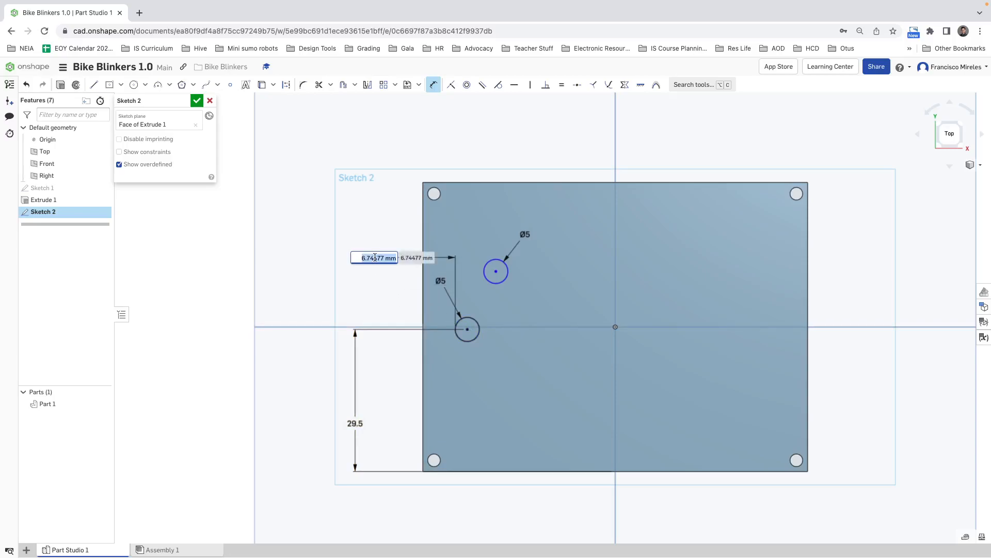
{"action": "key", "text": "Return"}
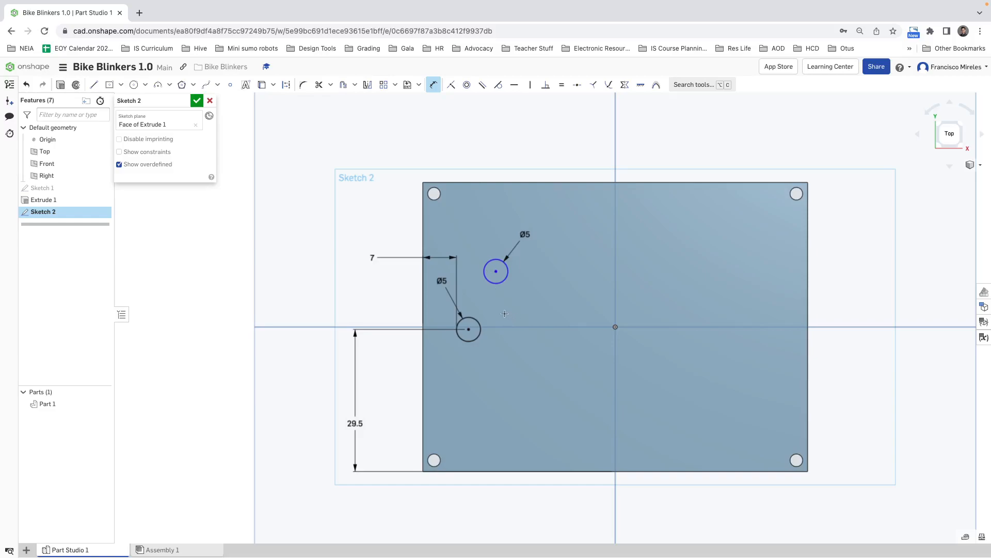
{"action": "key", "text": "Escape"}
Draw a third circle about 5.5 mm in diameter below and to the right of the two existing circles.
{"action": "left_click", "coordinate": [134, 84]}
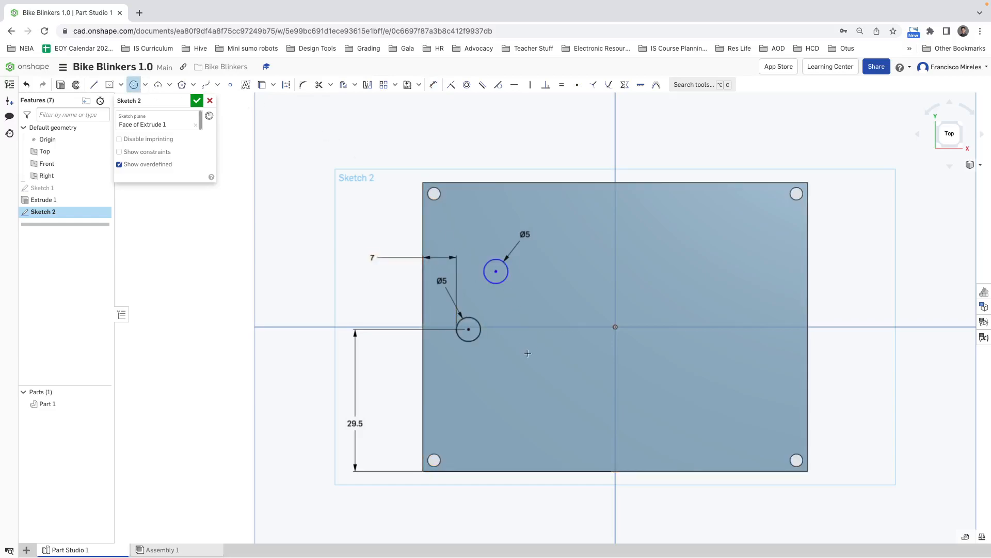
{"action": "left_click", "coordinate": [514, 381]}
{"action": "left_click", "coordinate": [528, 384]}
Dimension the underside of the third circle 14.6 mm above the board's bottom edge.
{"action": "left_click", "coordinate": [433, 84]}
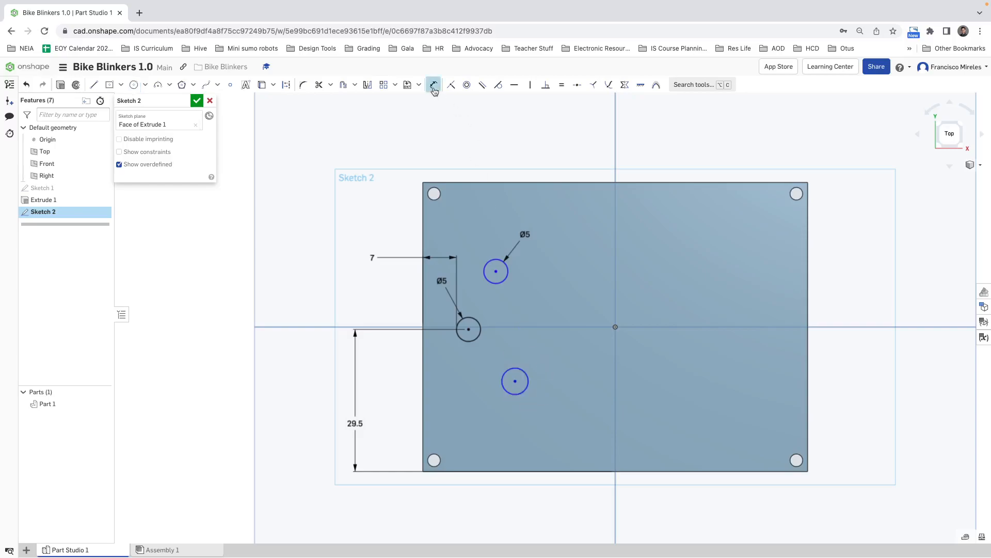
{"action": "left_click", "coordinate": [511, 396]}
{"action": "left_click", "coordinate": [509, 470]}
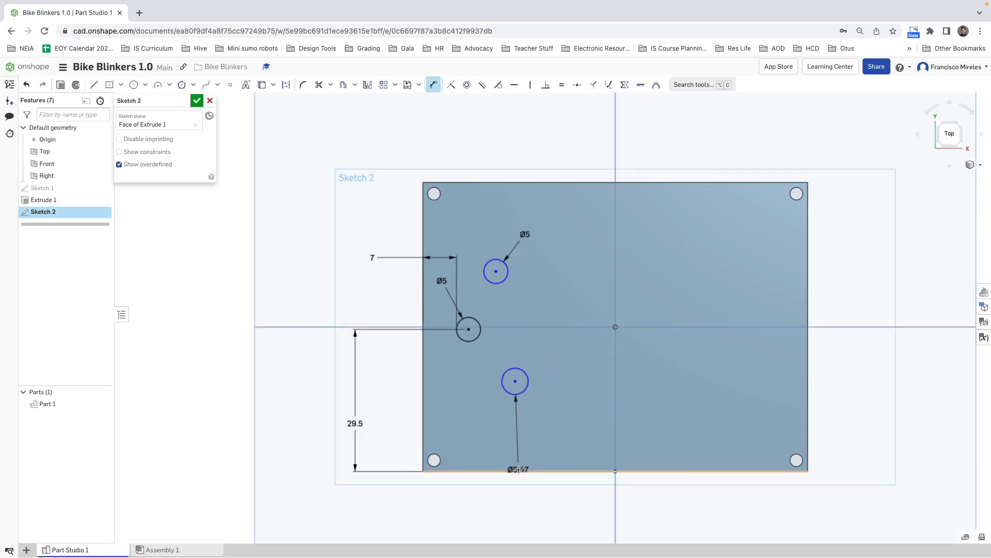
{"action": "left_click", "coordinate": [396, 425]}
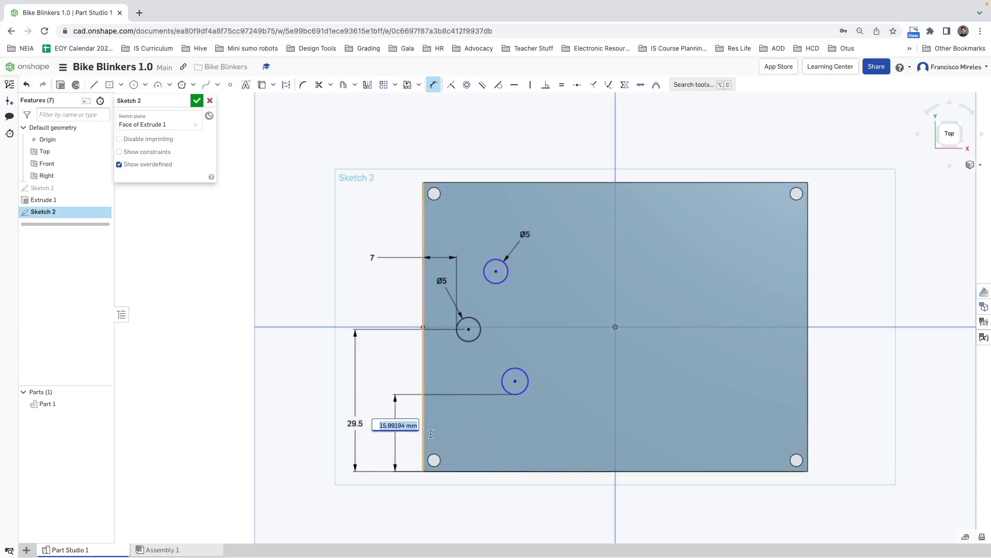
{"action": "type", "text": "14.6"}
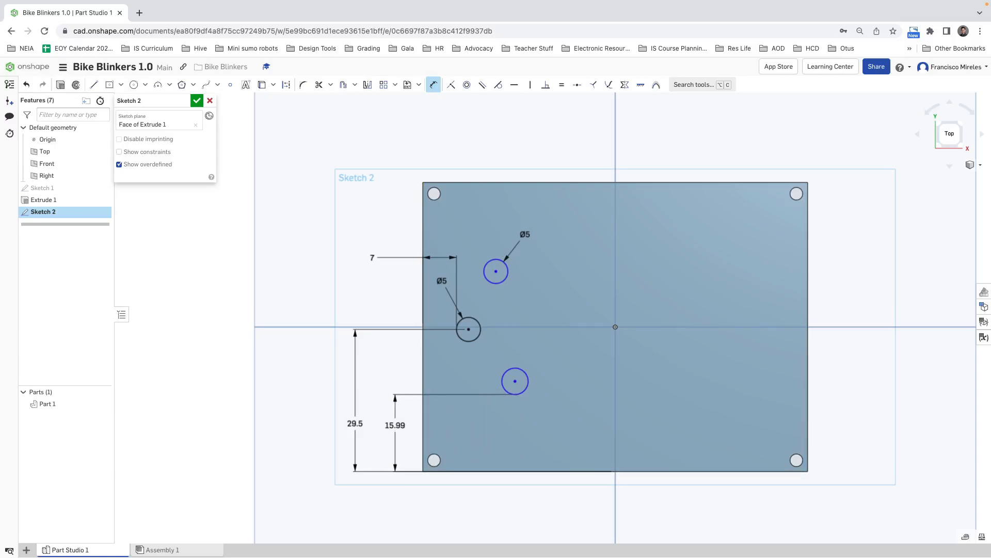
{"action": "key", "text": "Return"}
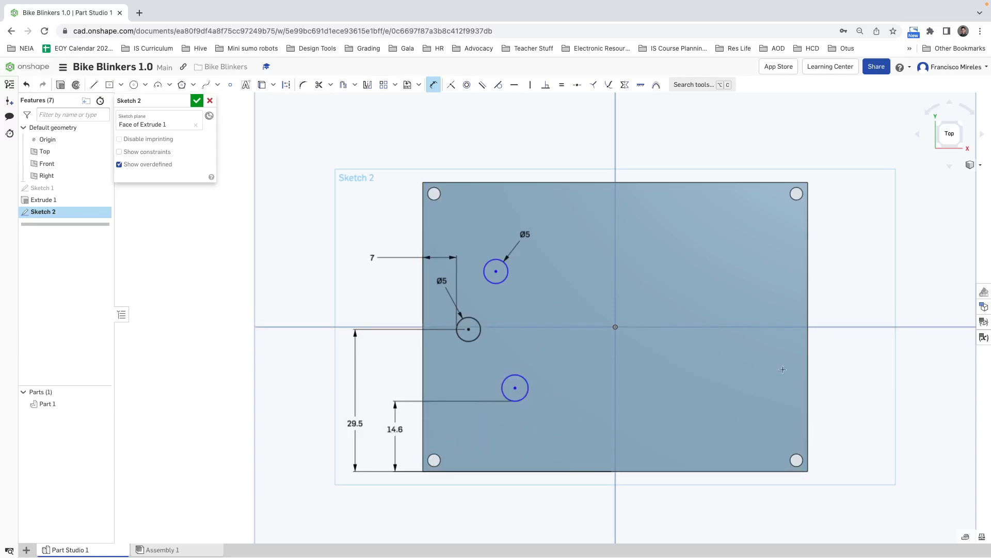
Set the third circle's diameter to 5 mm.
{"action": "left_click", "coordinate": [519, 376]}
{"action": "left_click", "coordinate": [537, 360]}
{"action": "type", "text": "5"}
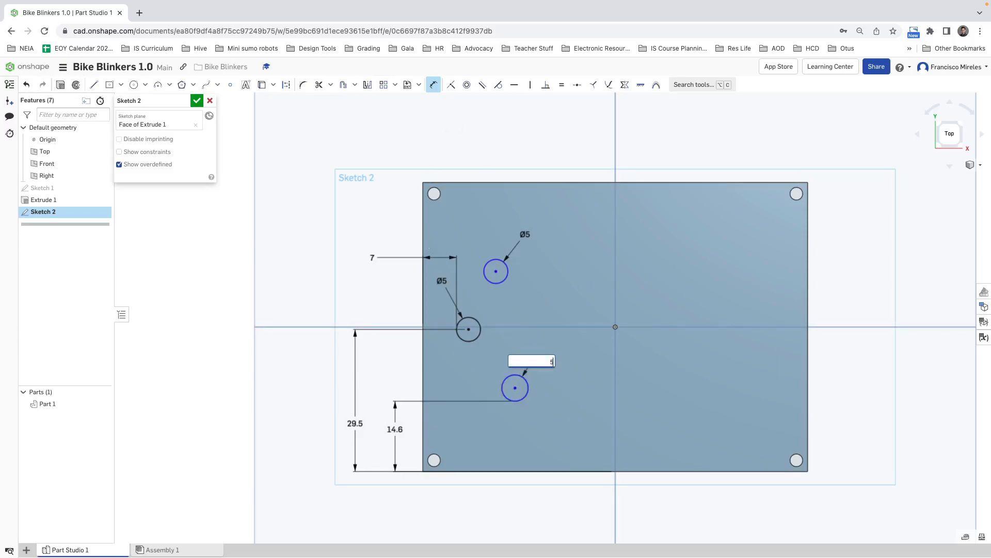
{"action": "key", "text": "Return"}
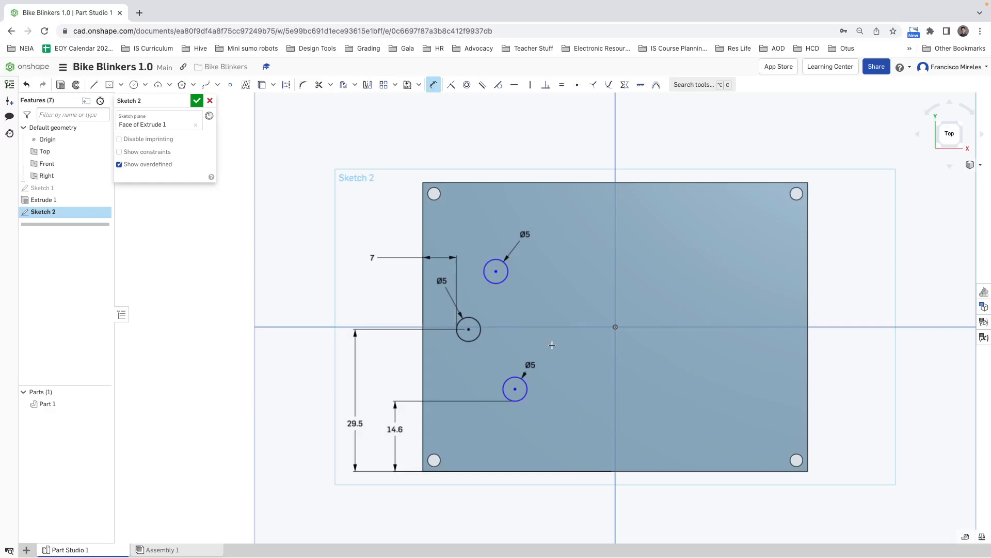
{"action": "key", "text": "Escape"}
Draw a line joining the centres of the uppermost and lowermost 5 mm circles.
{"action": "left_click", "coordinate": [94, 84]}
{"action": "left_click", "coordinate": [496, 271]}
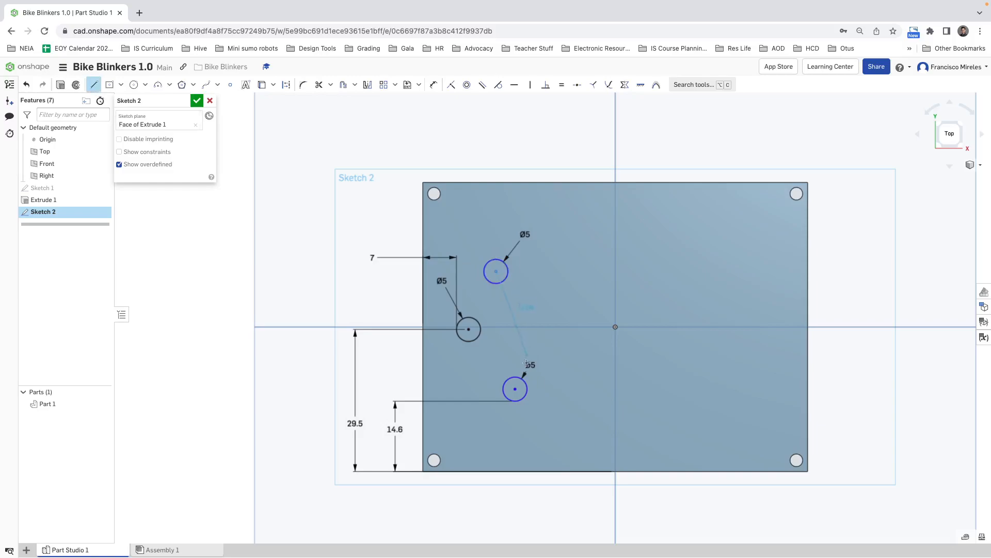
{"action": "left_click", "coordinate": [515, 389]}
{"action": "key", "text": "Escape"}
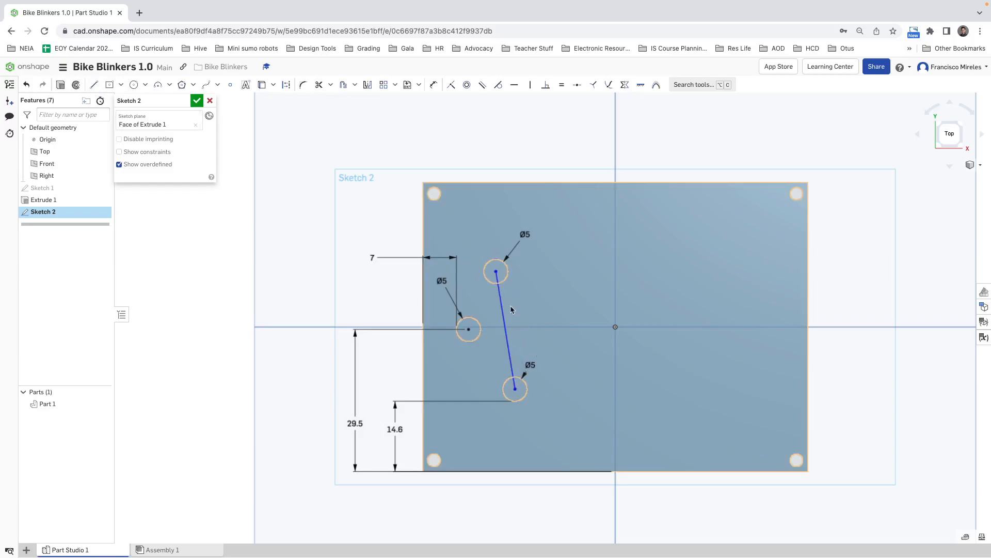
Convert the line between the two circle centres to a construction line and constrain it vertical.
{"action": "left_click", "coordinate": [503, 299]}
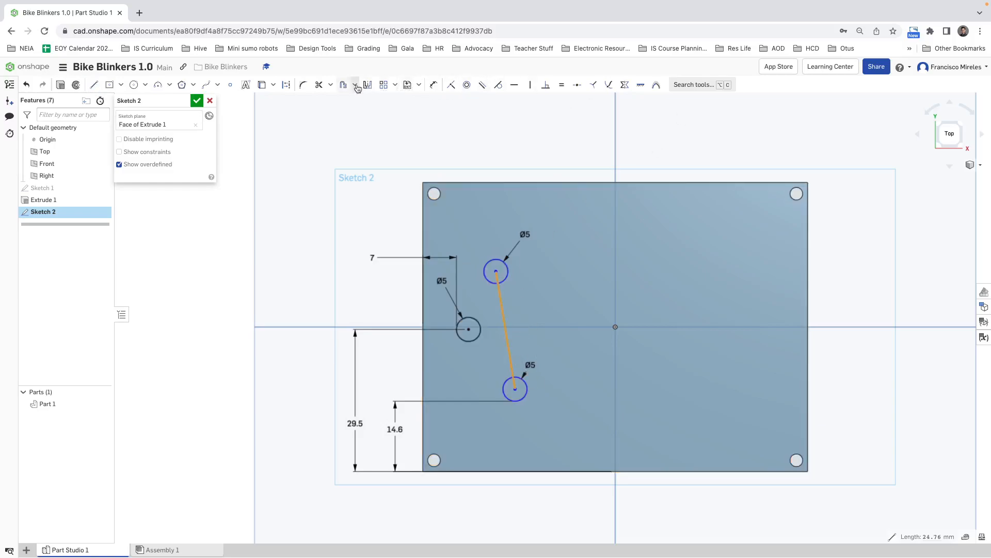
{"action": "left_click", "coordinate": [286, 84]}
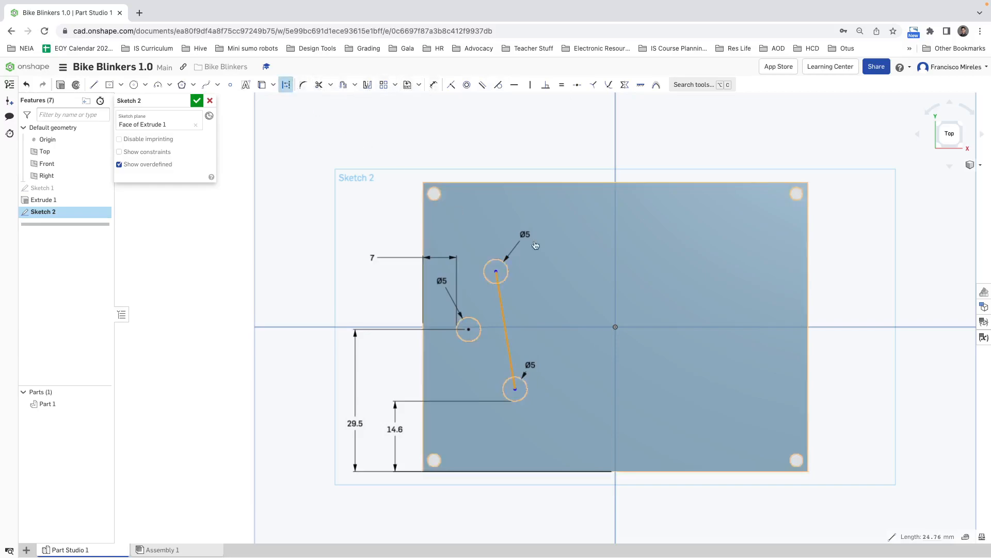
{"action": "left_click", "coordinate": [530, 84]}
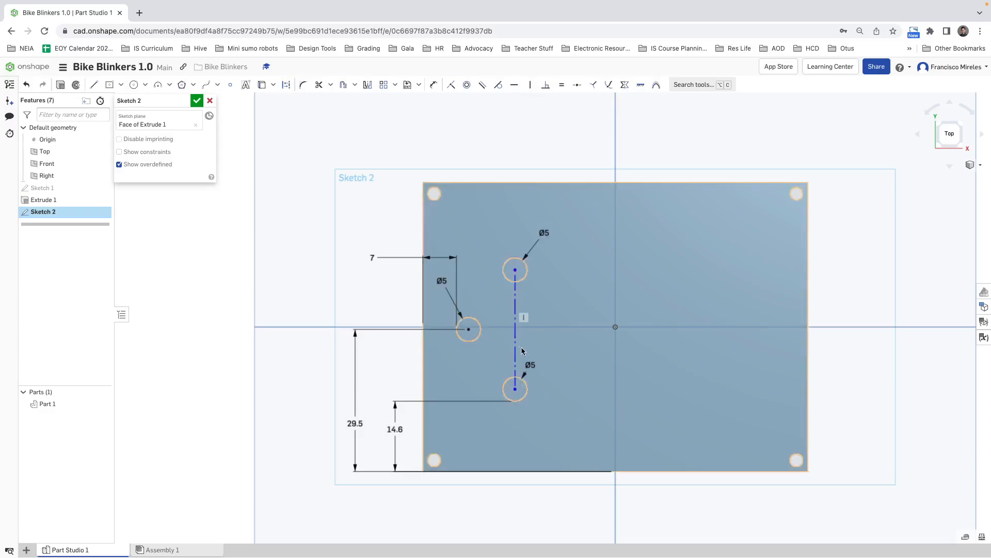
Move the vertical pair of circles away from the third circle and dimension the lower one's near side 19.2 mm from the board's left edge.
{"action": "left_click_drag", "start_coordinate": [514, 352], "coordinate": [536, 352]}
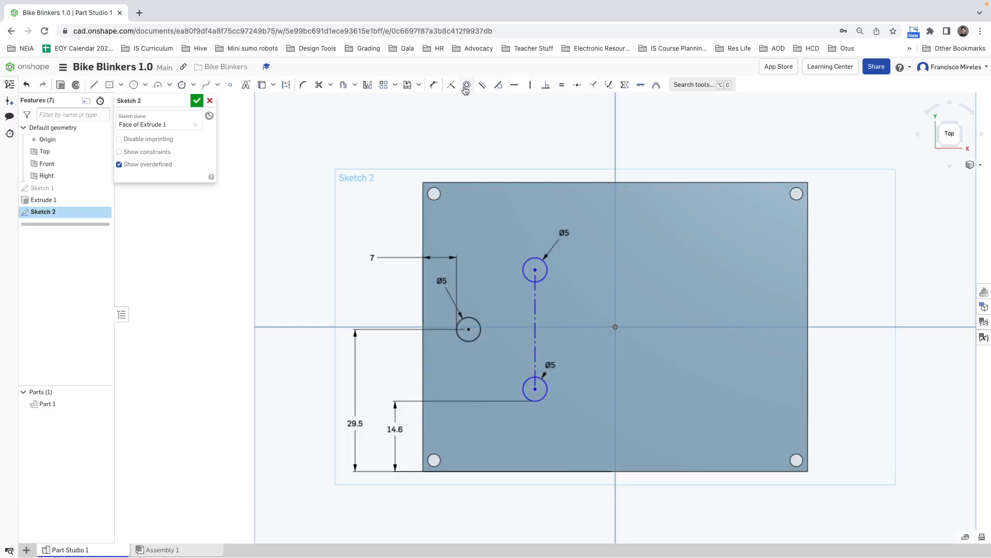
{"action": "left_click", "coordinate": [434, 84]}
{"action": "left_click", "coordinate": [522, 388]}
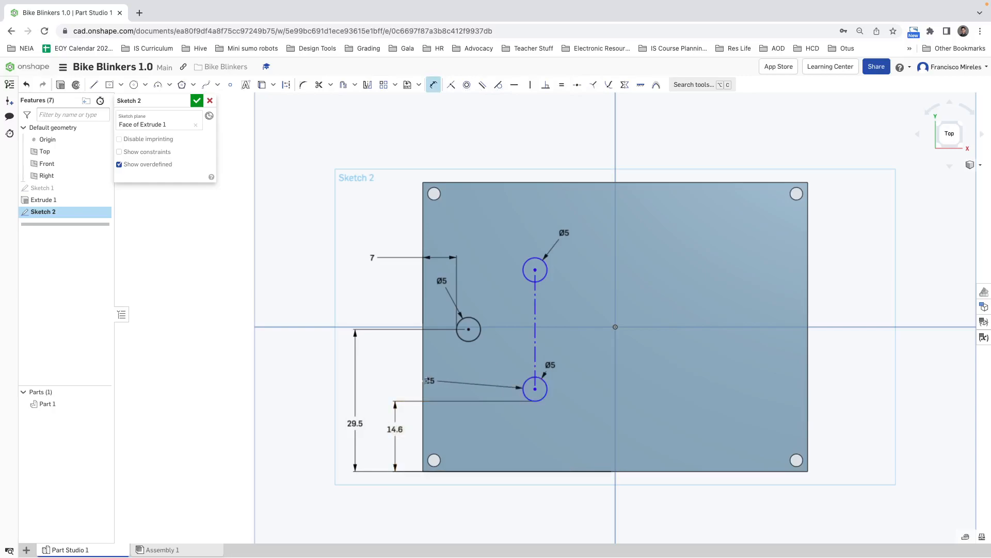
{"action": "left_click", "coordinate": [423, 383]}
{"action": "left_click", "coordinate": [458, 505]}
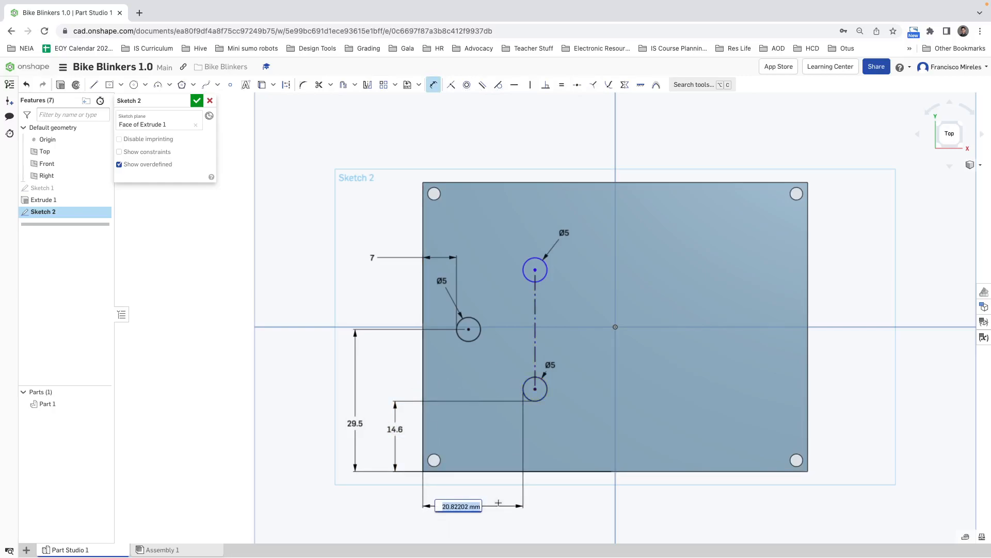
{"action": "type", "text": "19.2"}
{"action": "key", "text": "Return"}
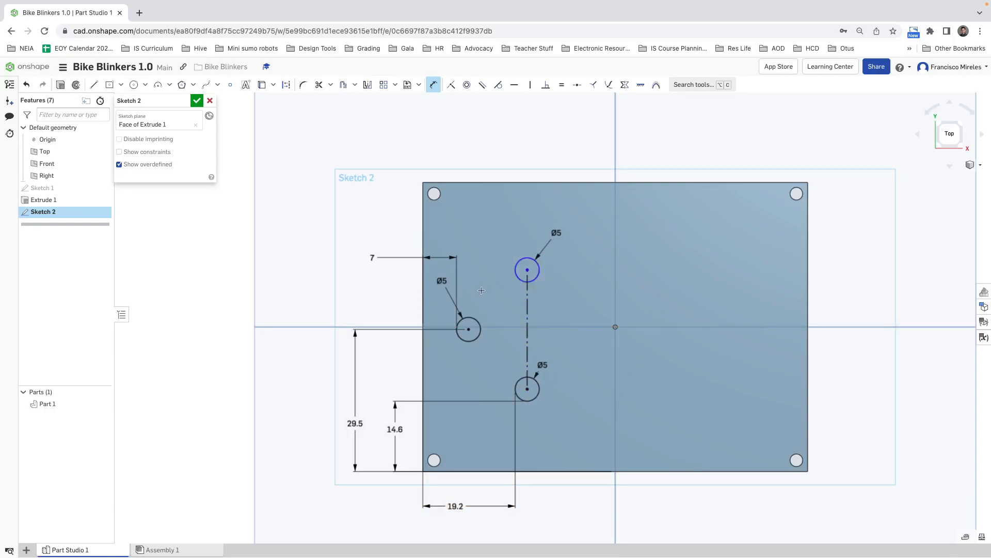
{"action": "key", "text": "Escape"}
Dimension the uppermost point of the upper 5 mm circle 15.45 mm below the board's top edge.
{"action": "mouse_move", "coordinate": [531, 276]}
{"action": "left_mouse_down"}
{"action": "mouse_move", "coordinate": [535, 241]}
{"action": "mouse_move", "coordinate": [531, 262]}
{"action": "left_mouse_up"}
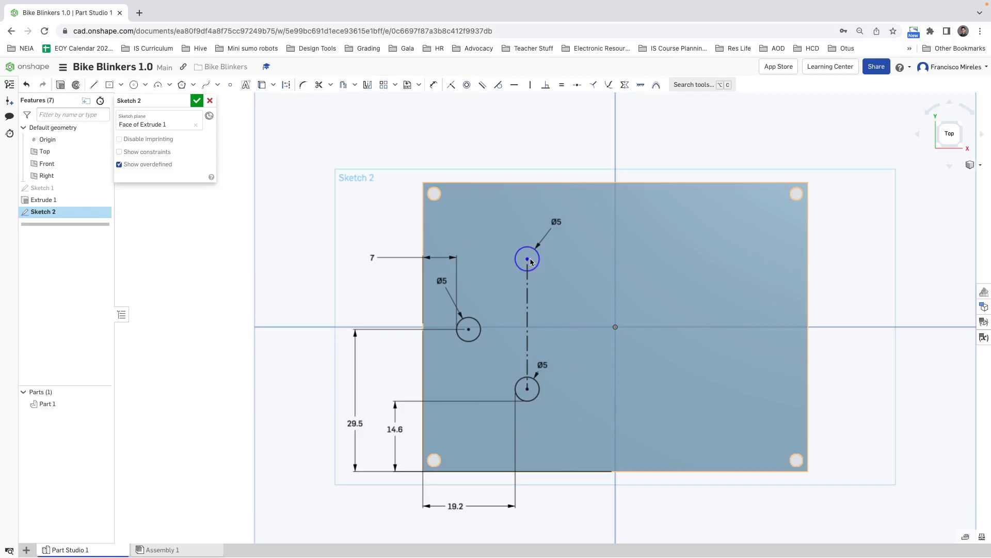
{"action": "left_click", "coordinate": [433, 84]}
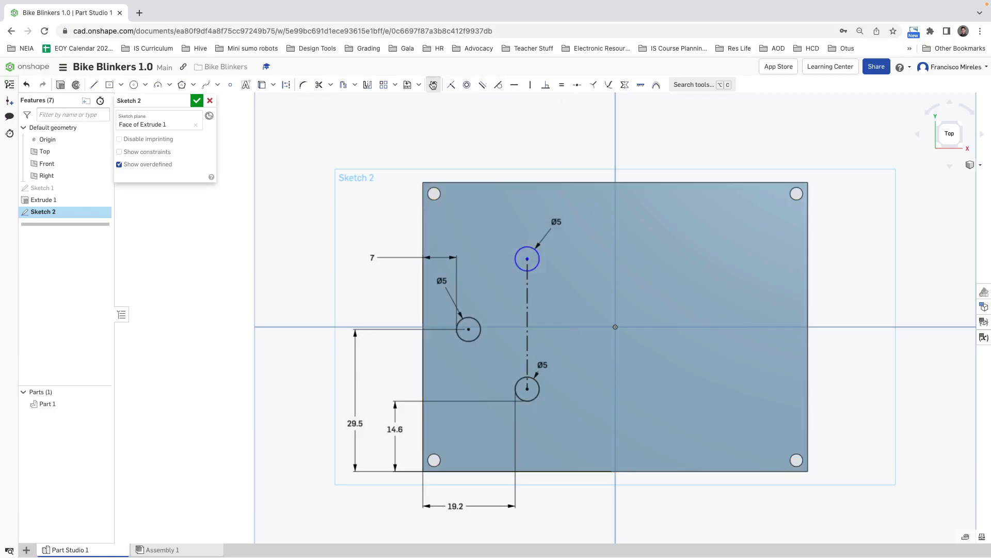
{"action": "left_click", "coordinate": [527, 247]}
{"action": "left_click", "coordinate": [527, 182]}
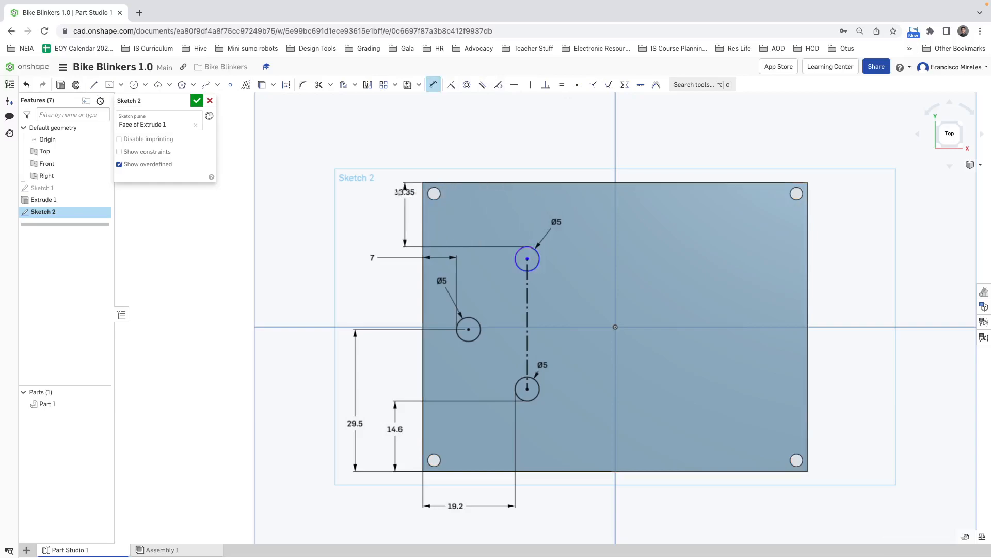
{"action": "left_click", "coordinate": [392, 208]}
{"action": "type", "text": "15"}
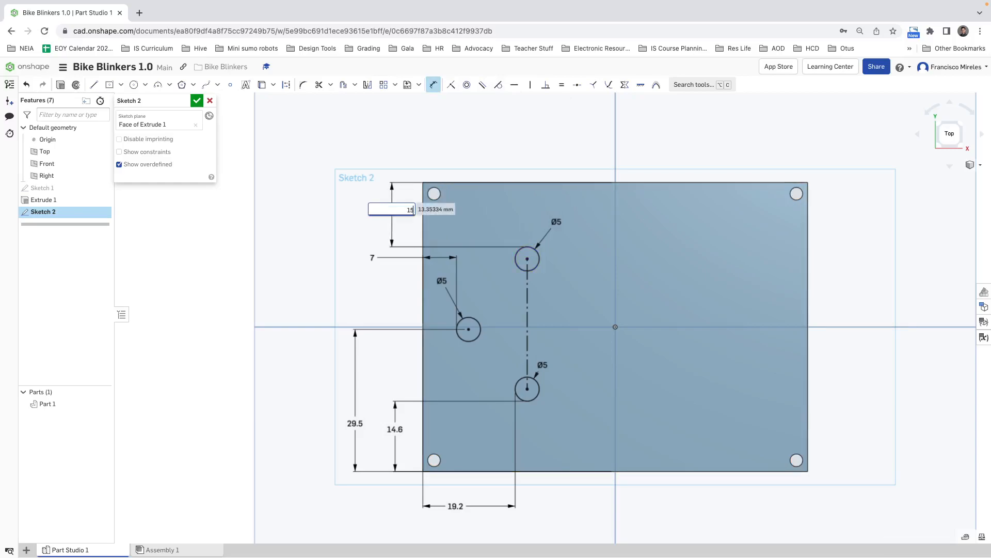
{"action": "type", "text": ".45"}
{"action": "key", "text": "Return"}
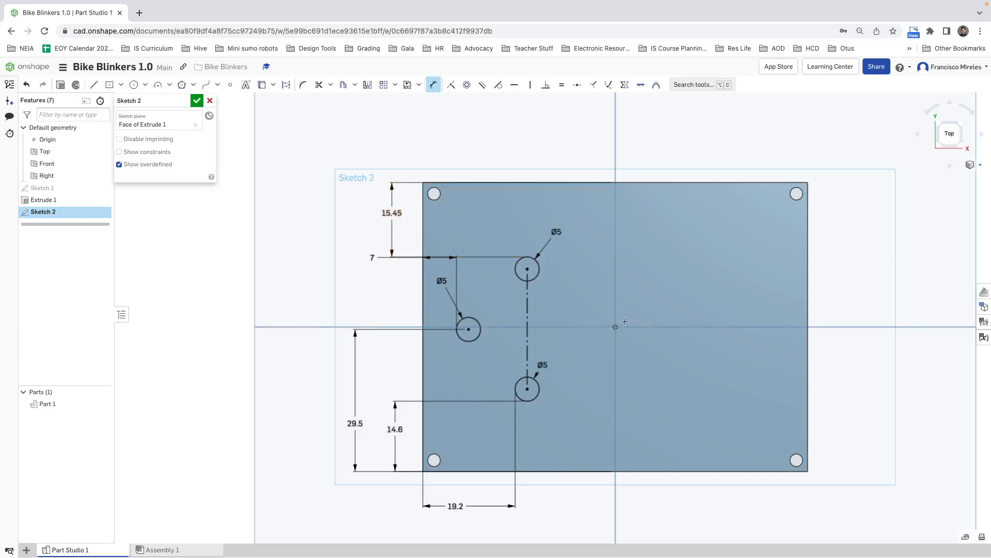
Draw a vertical line from the origin to the midpoint of the board's top edge and convert it to a construction line.
{"action": "right_click_drag", "start_coordinate": [614, 328], "coordinate": [616, 329]}
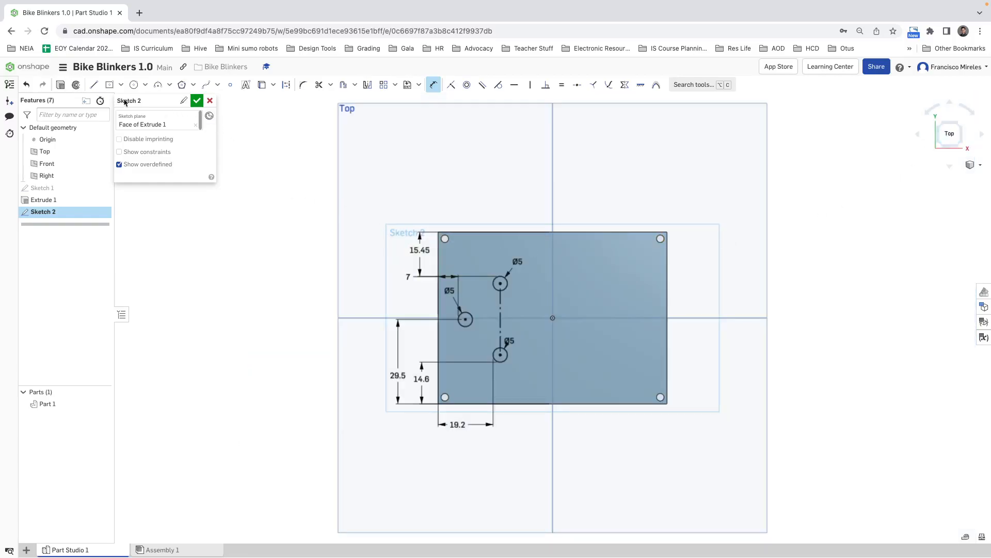
{"action": "left_click", "coordinate": [93, 84]}
{"action": "left_click", "coordinate": [551, 319]}
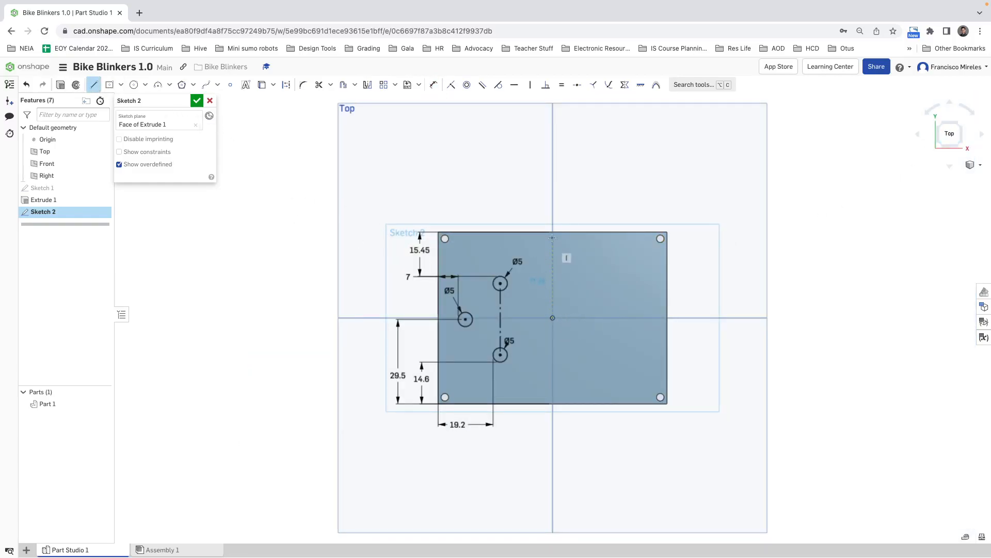
{"action": "left_click", "coordinate": [552, 233]}
{"action": "key", "text": "Escape"}
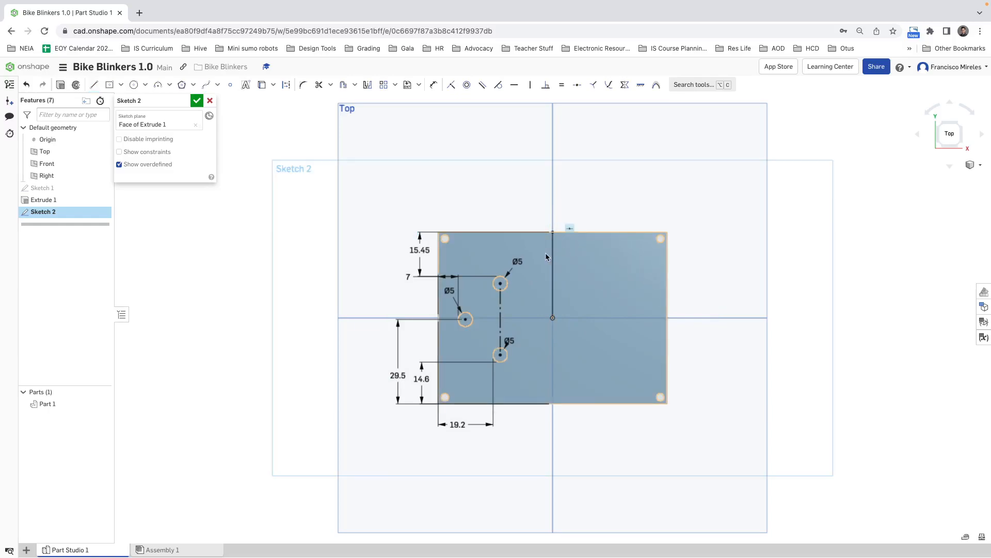
{"action": "left_click", "coordinate": [552, 255]}
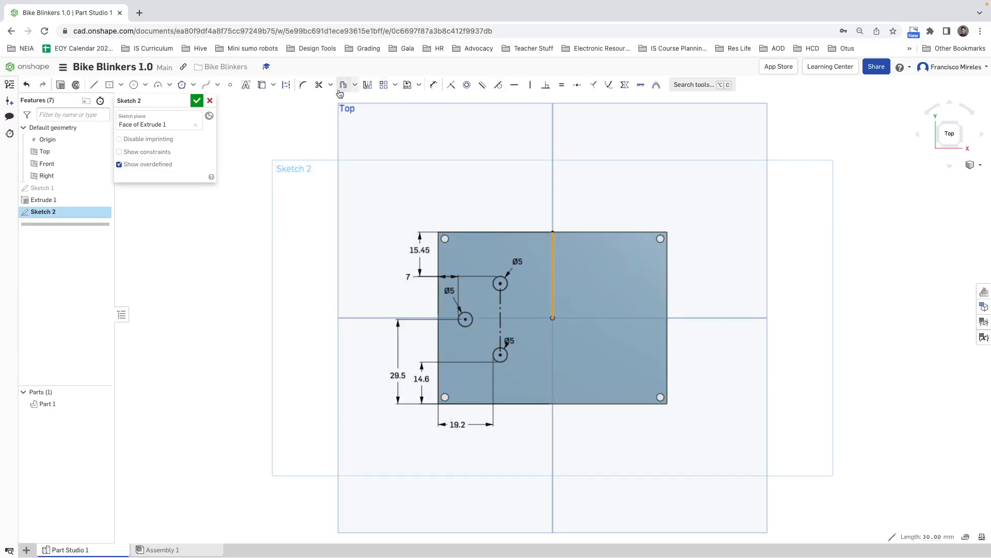
{"action": "left_click", "coordinate": [286, 84]}
{"action": "left_click", "coordinate": [715, 244]}
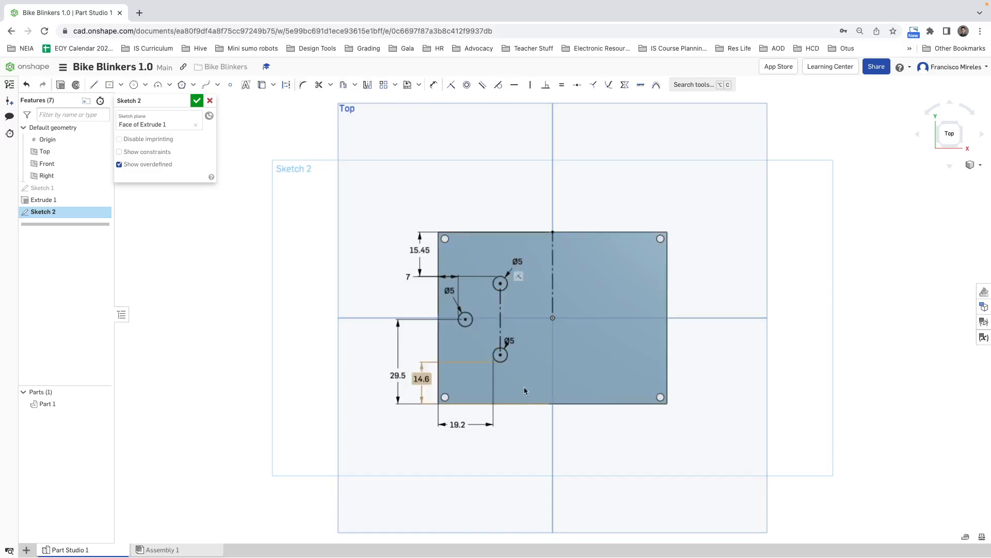
Mirror the three 5 mm circles about the central vertical construction line.
{"action": "scroll", "coordinate": [507, 354], "scroll_direction": "up", "scroll_amount": 1}
{"action": "left_click_drag", "start_coordinate": [437, 245], "coordinate": [533, 373]}
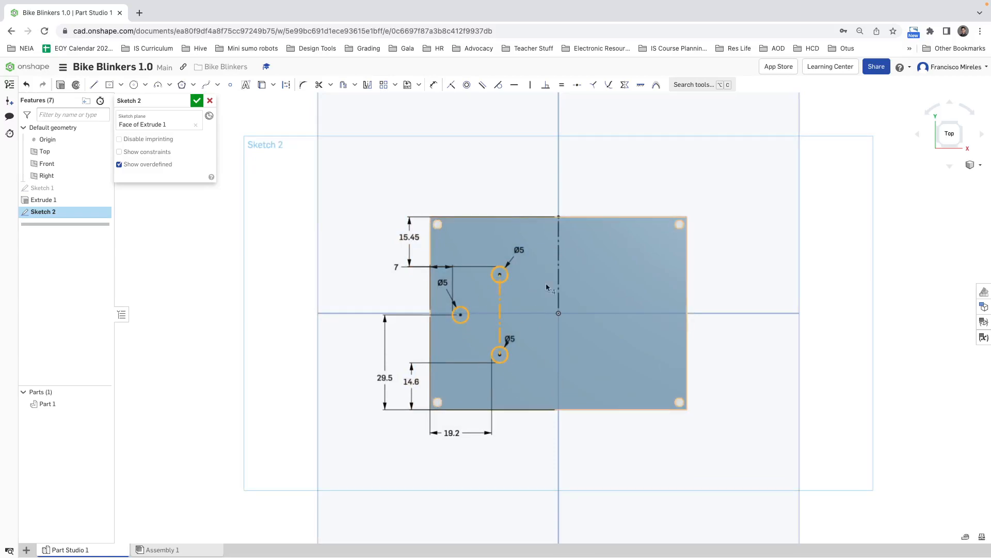
{"action": "left_click", "coordinate": [499, 302]}
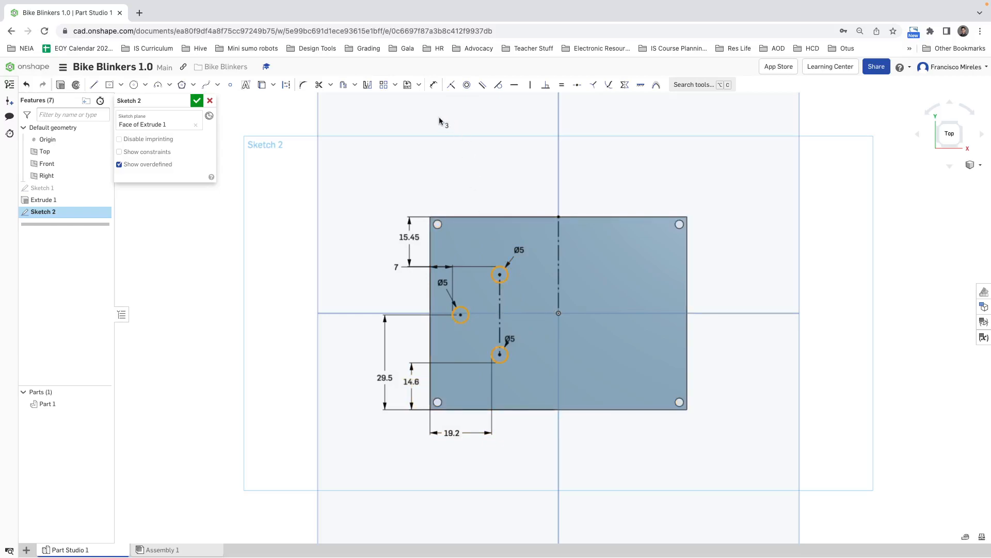
{"action": "left_click", "coordinate": [367, 88]}
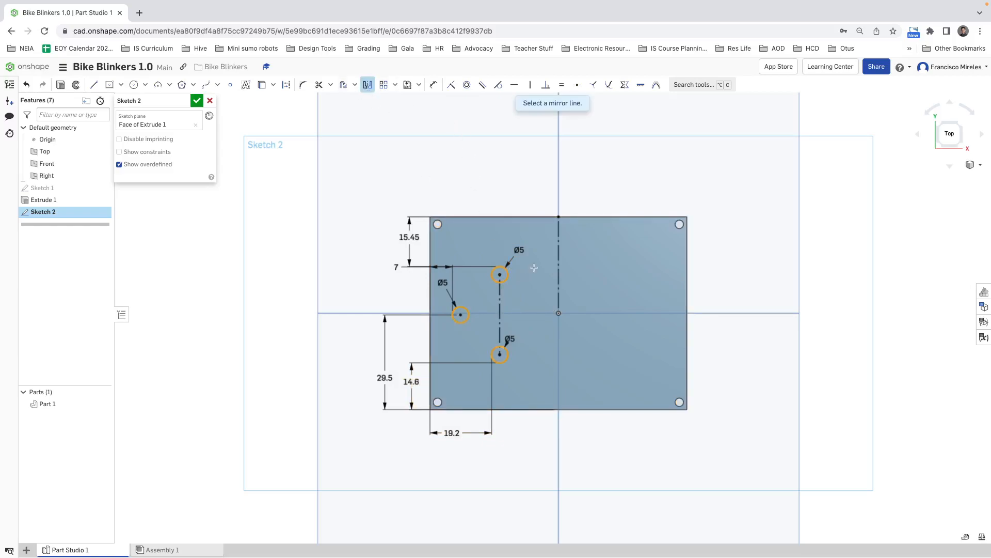
{"action": "left_click", "coordinate": [558, 249]}
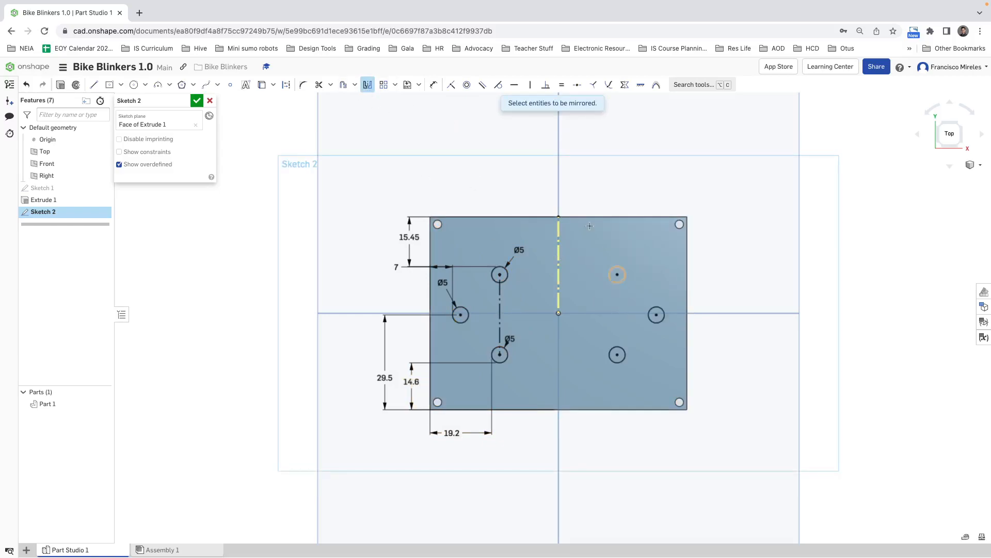
Extrude the six 5 mm circles 9 mm outward from the board's face, adding them to the existing part.
{"action": "right_click_drag", "start_coordinate": [712, 354], "coordinate": [717, 326]}
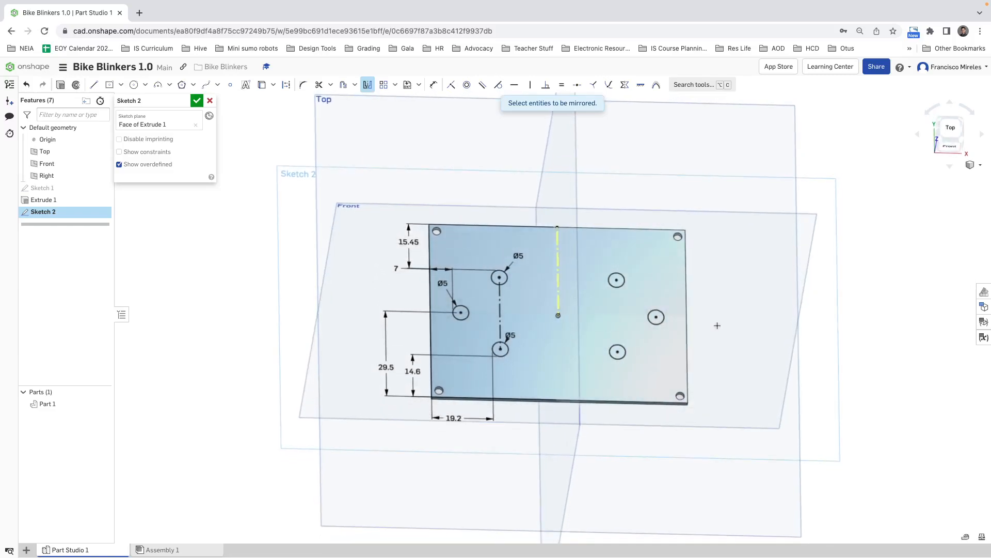
{"action": "left_click", "coordinate": [60, 85]}
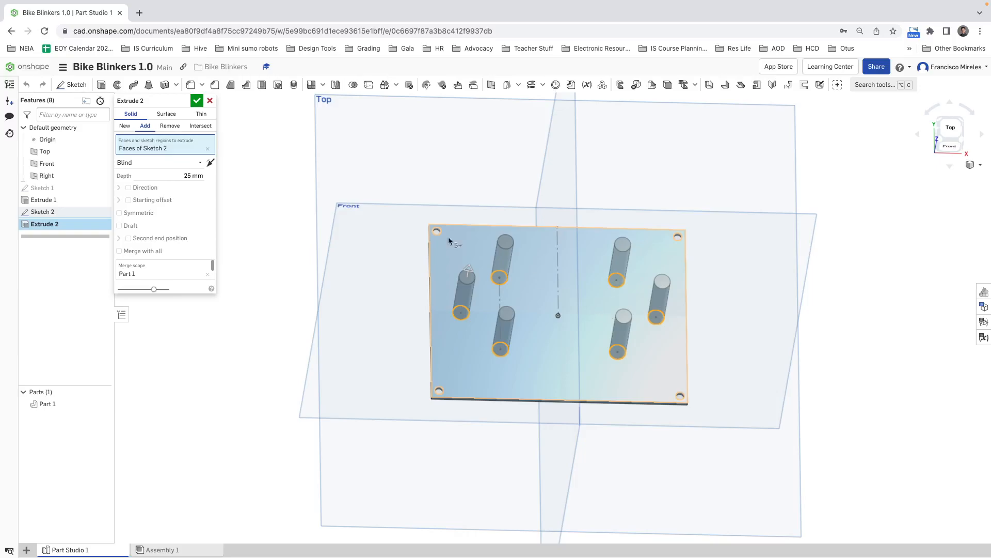
{"action": "left_click", "coordinate": [187, 175]}
{"action": "type", "text": "9"}
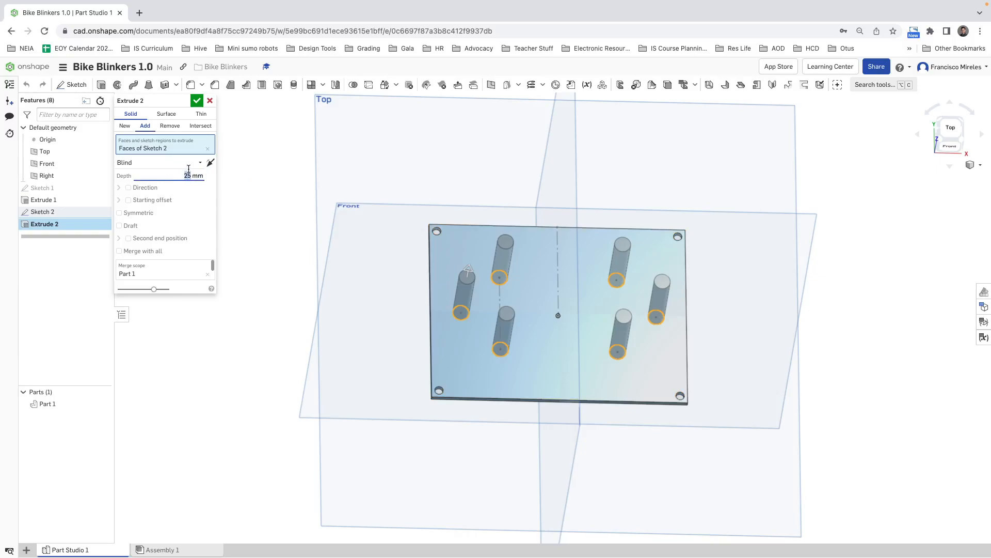
{"action": "key", "text": "Return"}
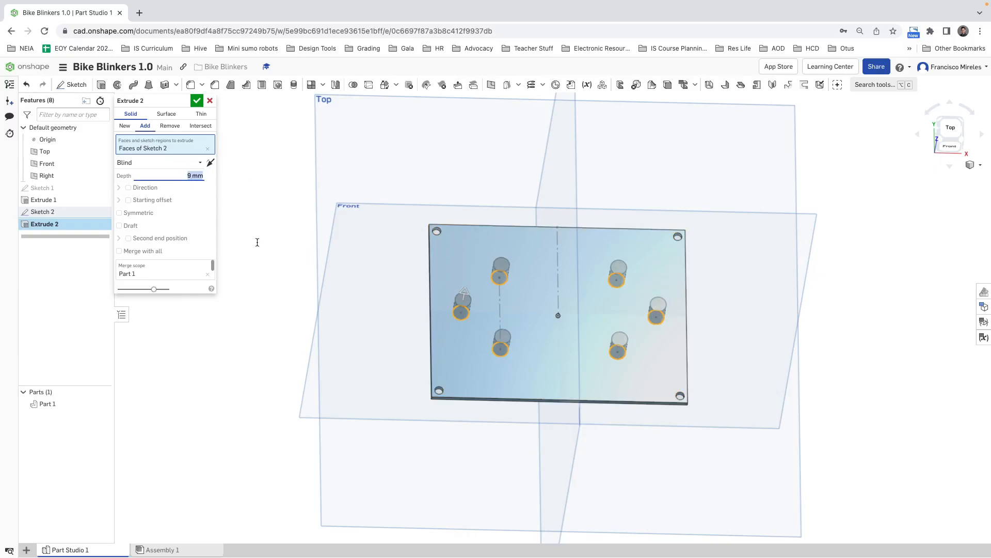
{"action": "left_click", "coordinate": [197, 100]}
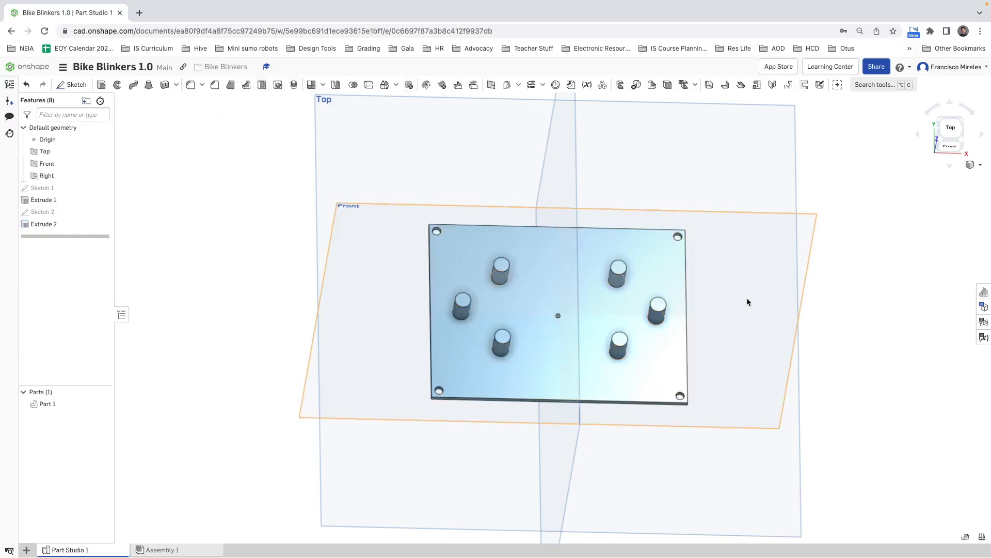
Start a new sketch on the board's underside and view it straight on from the bottom.
{"action": "right_click_drag", "start_coordinate": [747, 298], "coordinate": [743, 217]}
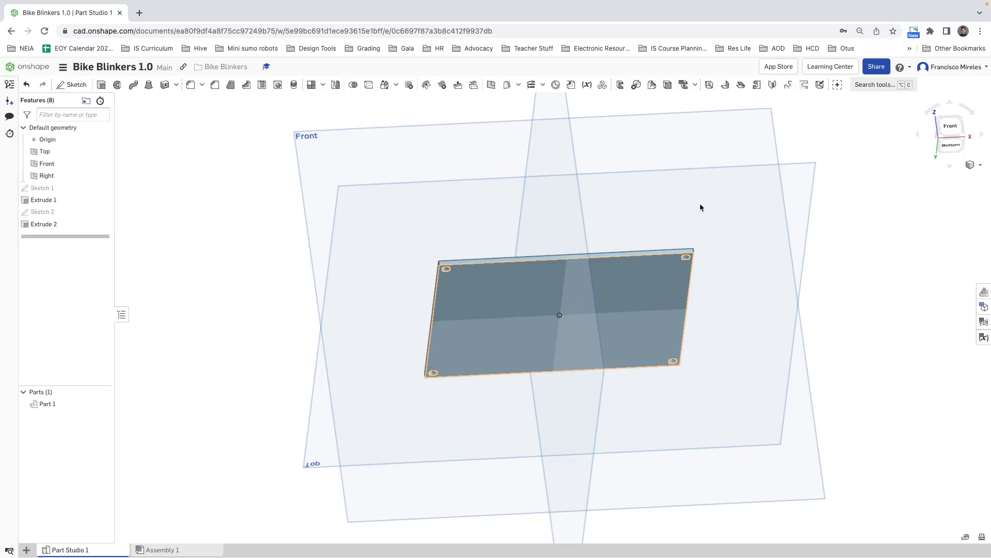
{"action": "left_click", "coordinate": [656, 296]}
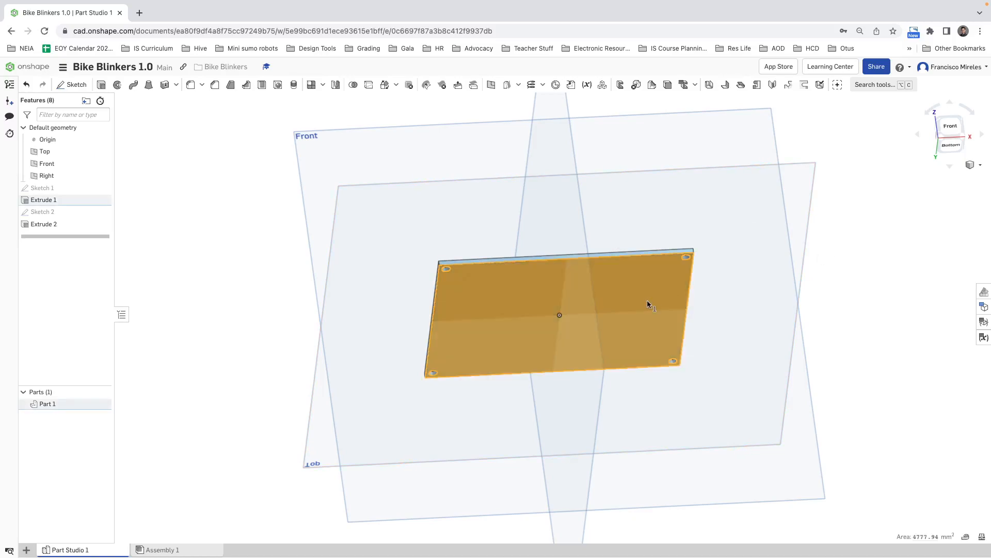
{"action": "right_click", "coordinate": [646, 300]}
{"action": "left_click", "coordinate": [671, 115]}
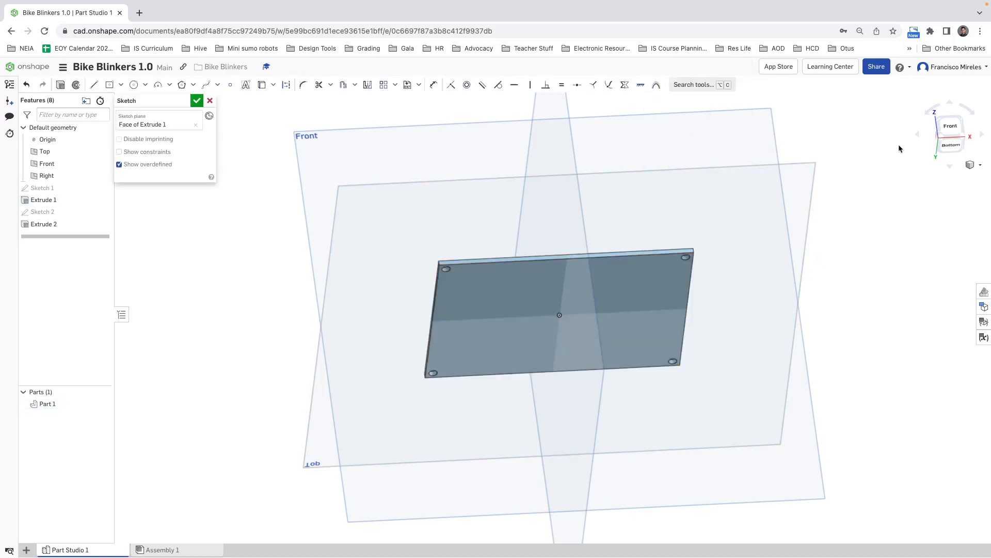
{"action": "left_click", "coordinate": [953, 147]}
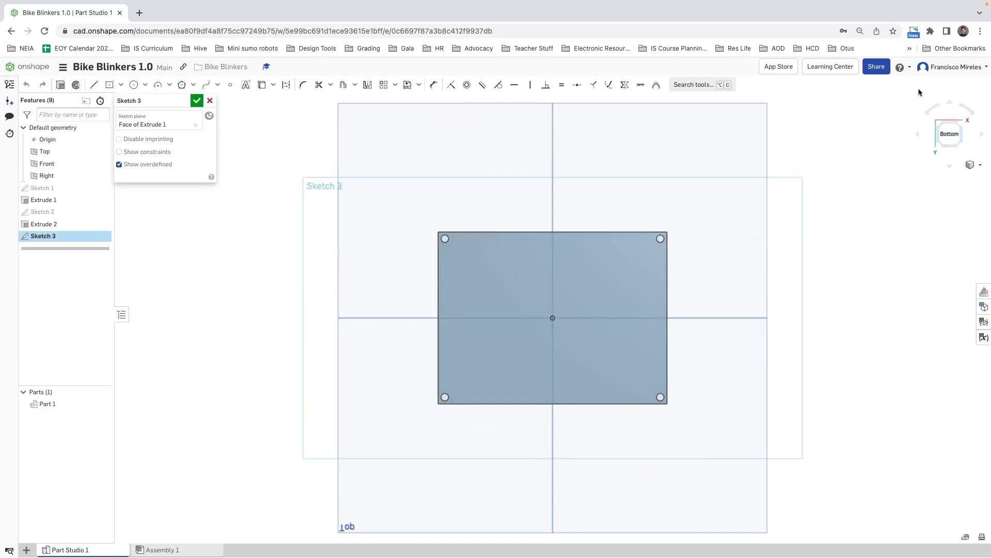
{"action": "left_click", "coordinate": [109, 85]}
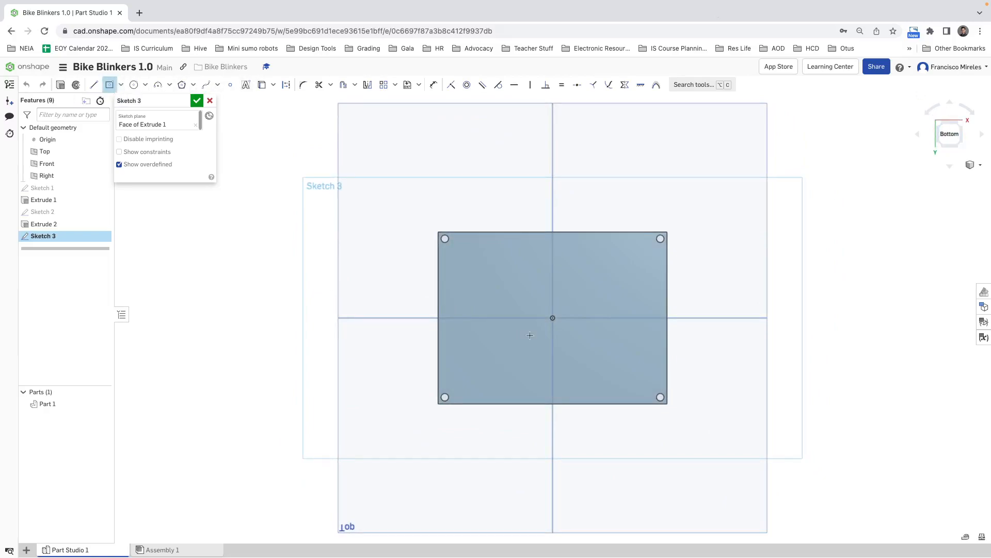
{"action": "left_click", "coordinate": [553, 317]}
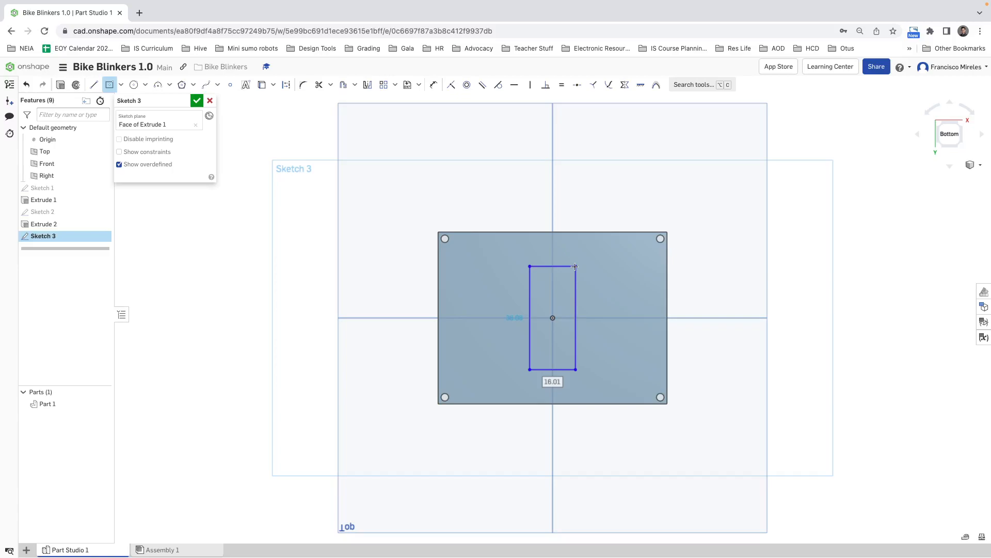
{"action": "key", "text": "Escape"}
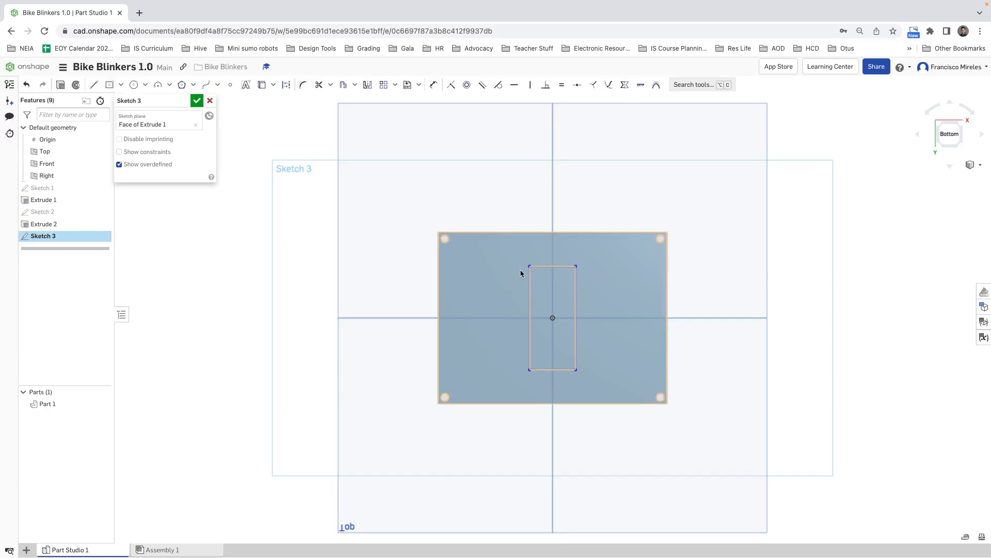
{"action": "mouse_move", "coordinate": [518, 252]}
{"action": "left_mouse_down"}
{"action": "mouse_move", "coordinate": [592, 355]}
{"action": "mouse_move", "coordinate": [599, 388]}
{"action": "mouse_move", "coordinate": [597, 380]}
{"action": "left_mouse_up"}
{"action": "key", "text": "Delete"}
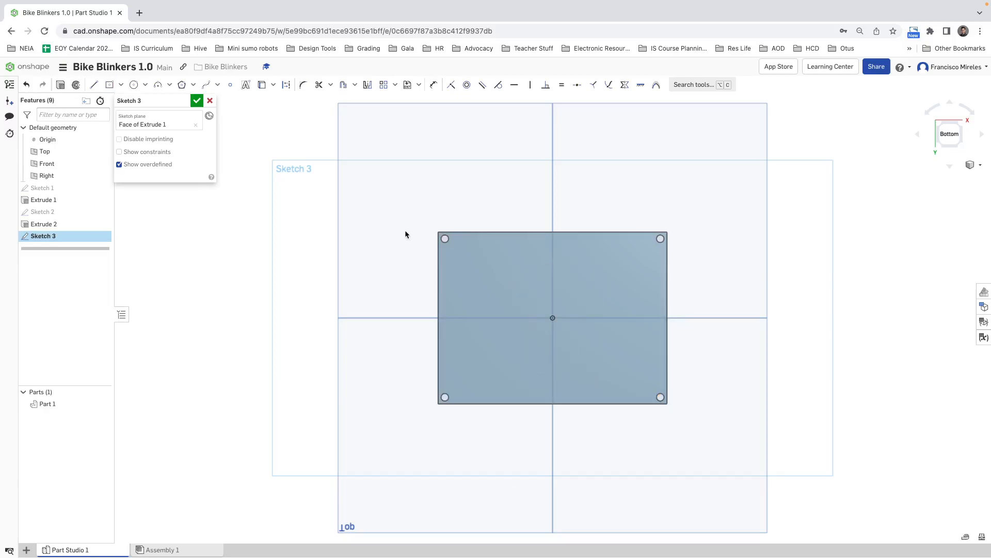
Sketch a centre-point rectangle about 15 mm wide and 39 mm tall on the underside and align its centre vertically below the origin.
{"action": "left_click", "coordinate": [109, 85]}
{"action": "left_click", "coordinate": [567, 298]}
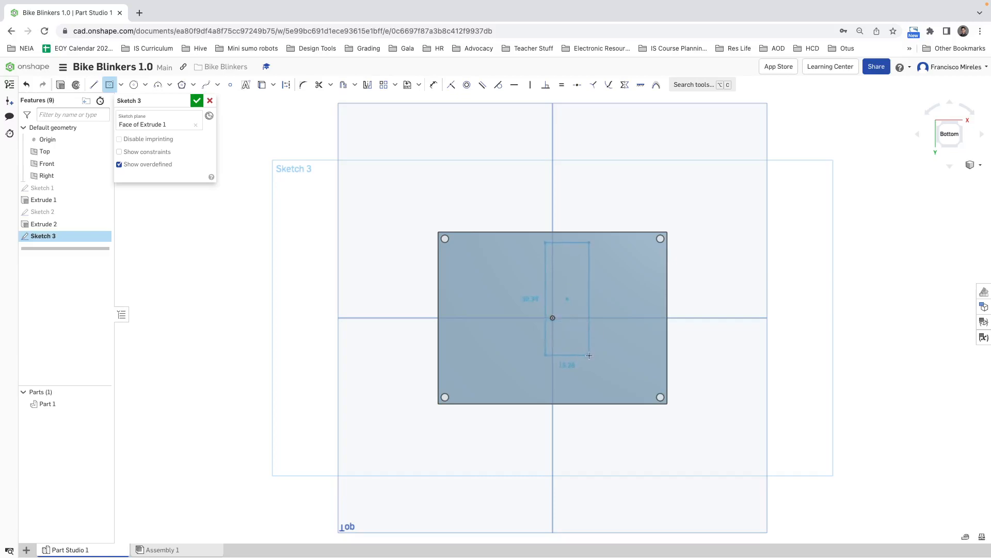
{"action": "left_click", "coordinate": [589, 355]}
{"action": "key", "text": "Escape"}
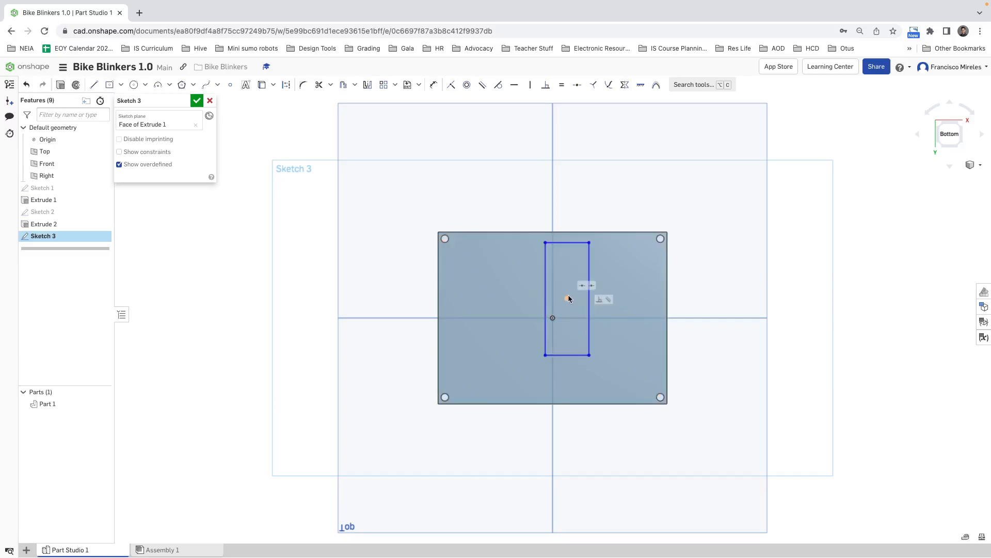
{"action": "mouse_move", "coordinate": [567, 298]}
{"action": "left_mouse_down"}
{"action": "mouse_move", "coordinate": [553, 305]}
{"action": "mouse_move", "coordinate": [554, 336]}
{"action": "left_mouse_up"}
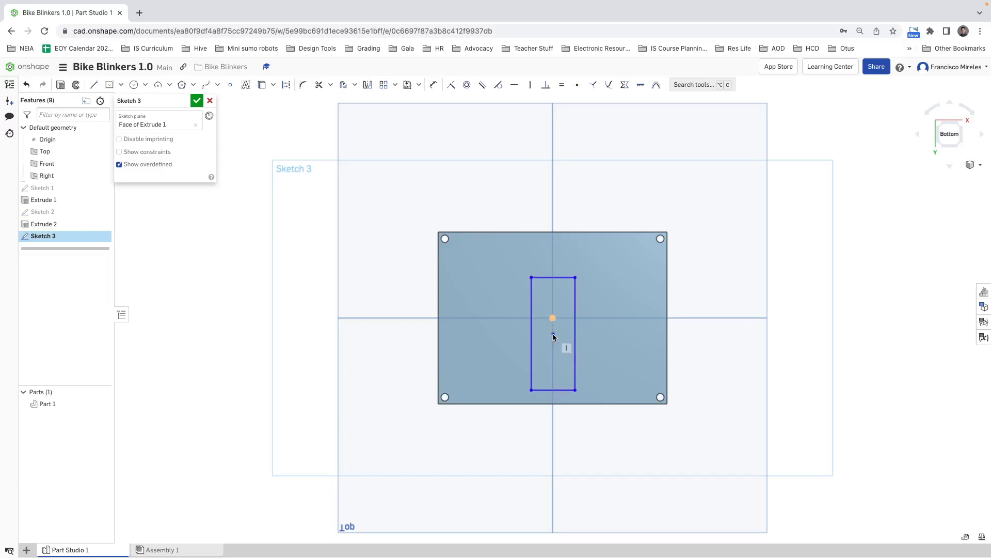
{"action": "left_click_drag", "start_coordinate": [553, 336], "coordinate": [553, 334]}
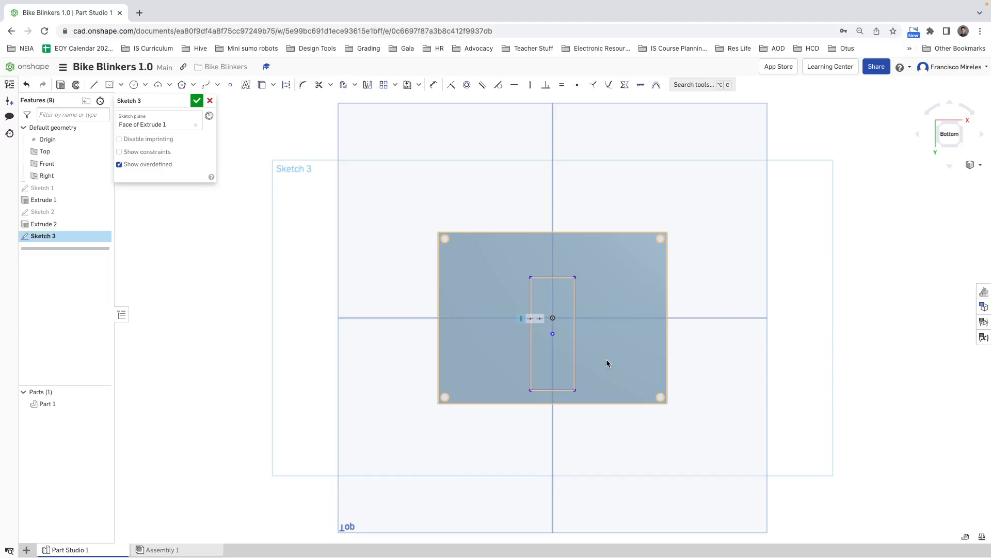
Edit the sketch of the six circles and set the upper and lower dimensioned circles' distances from their nearest board edges to 15 mm.
{"action": "right_click", "coordinate": [39, 216]}
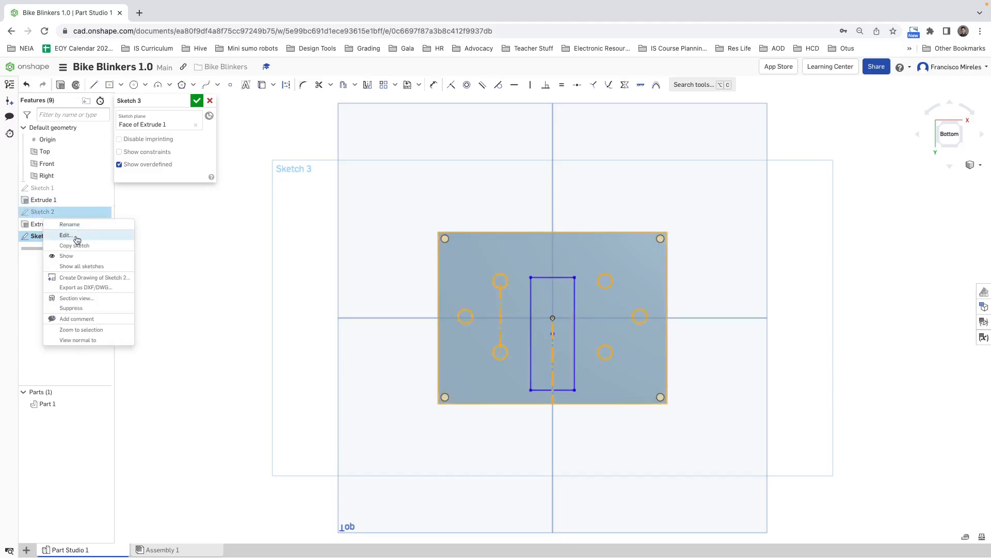
{"action": "left_click", "coordinate": [77, 237]}
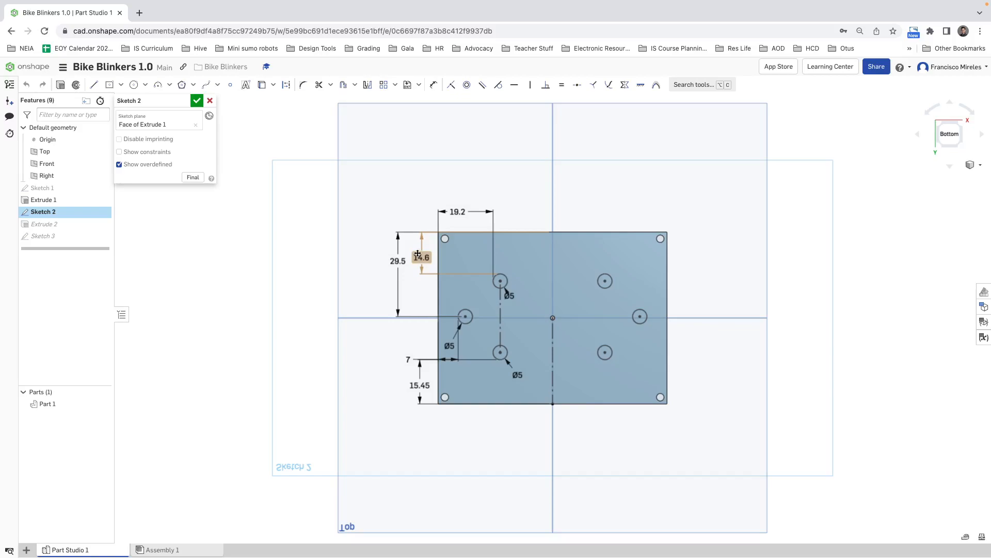
{"action": "double_click", "coordinate": [418, 256]}
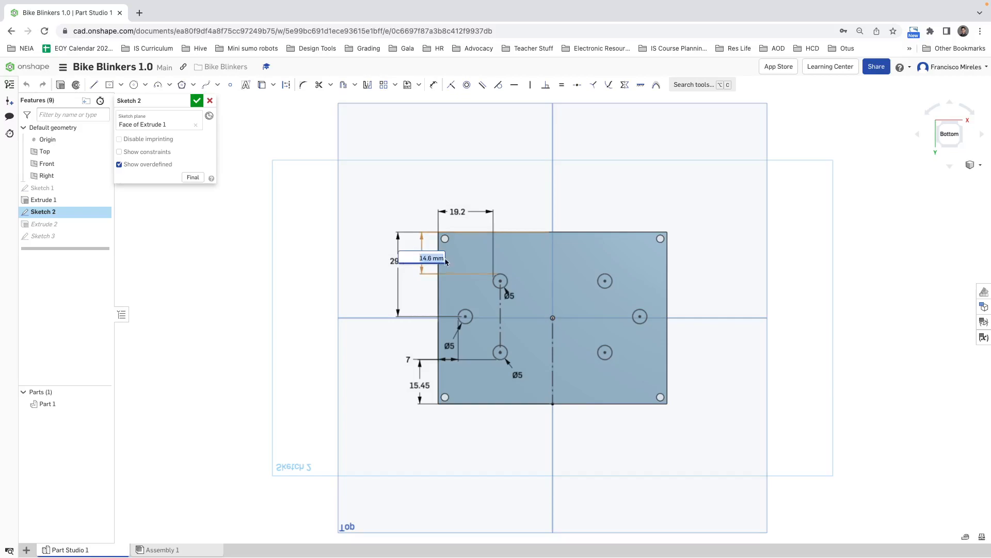
{"action": "type", "text": "15"}
{"action": "key", "text": "Return"}
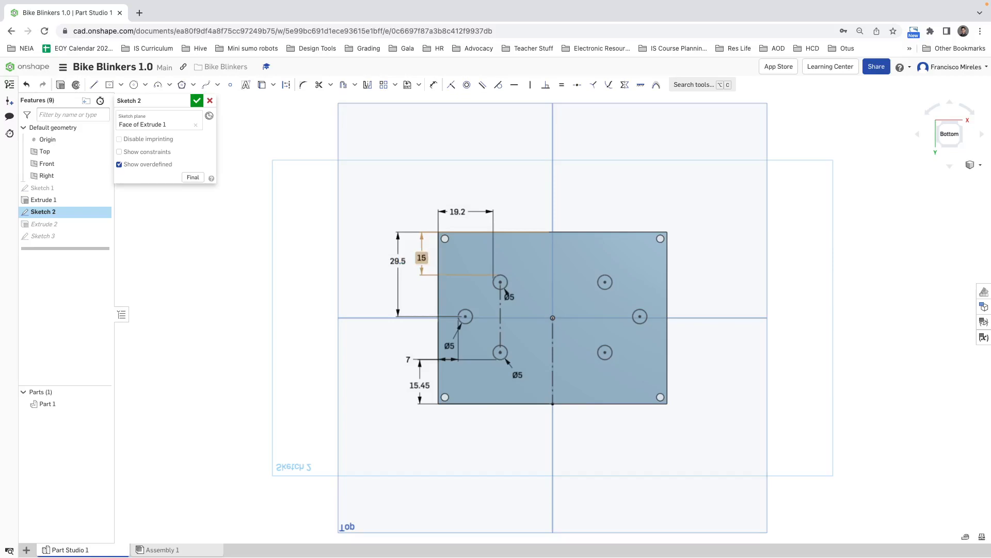
{"action": "double_click", "coordinate": [419, 385]}
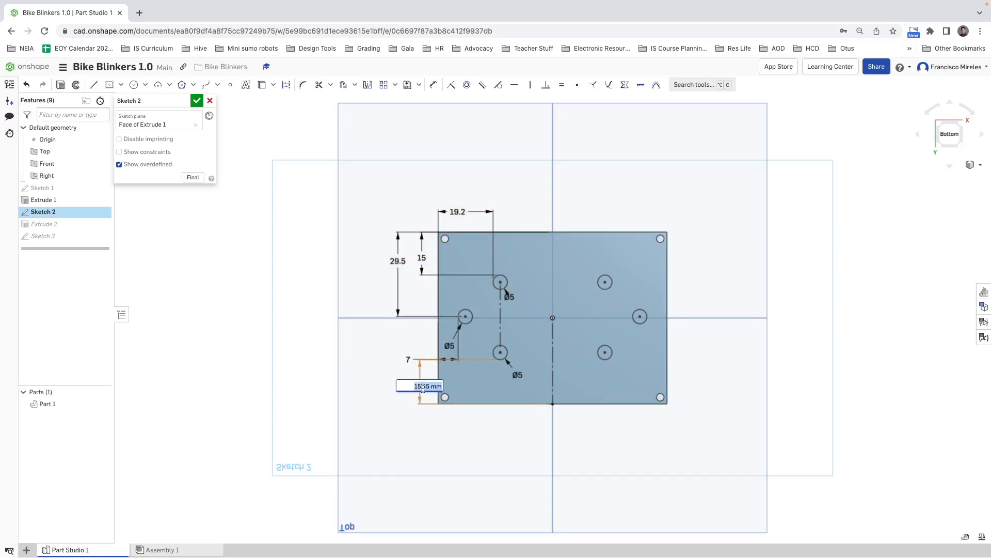
{"action": "type", "text": "15"}
{"action": "key", "text": "Return"}
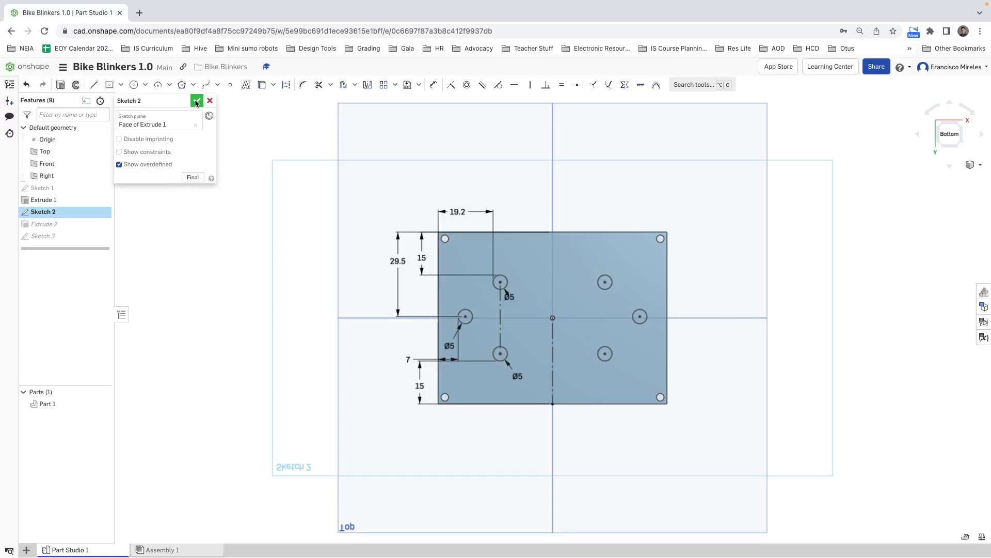
Set the outer middle circle's vertical distance from the board's upper edge to 30 mm and finish the sketch.
{"action": "double_click", "coordinate": [396, 260]}
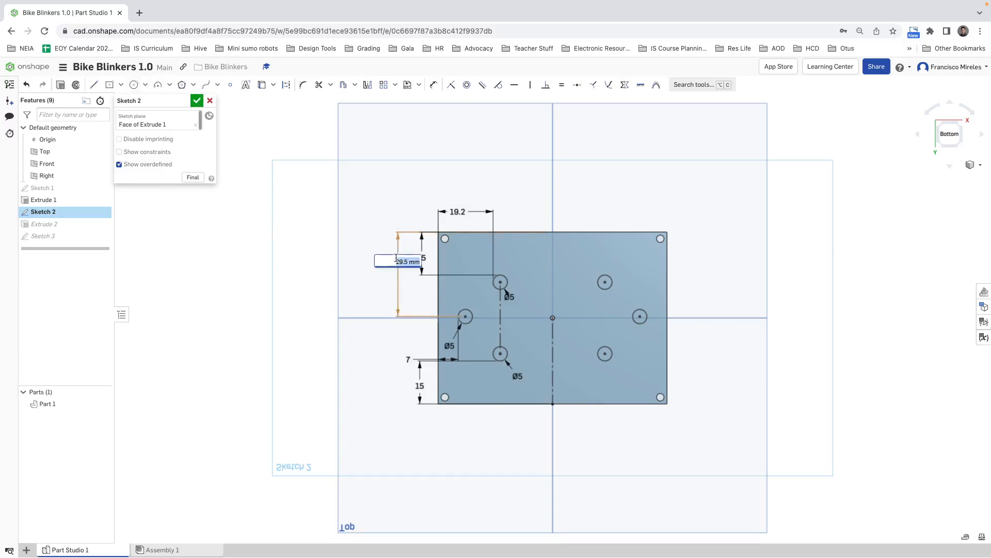
{"action": "type", "text": "30"}
{"action": "key", "text": "Return"}
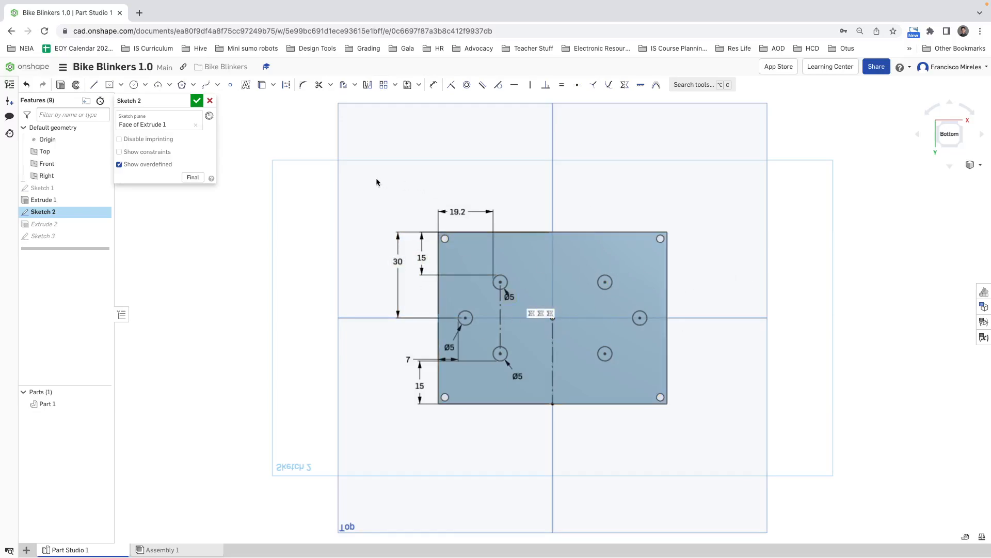
{"action": "left_click", "coordinate": [197, 101]}
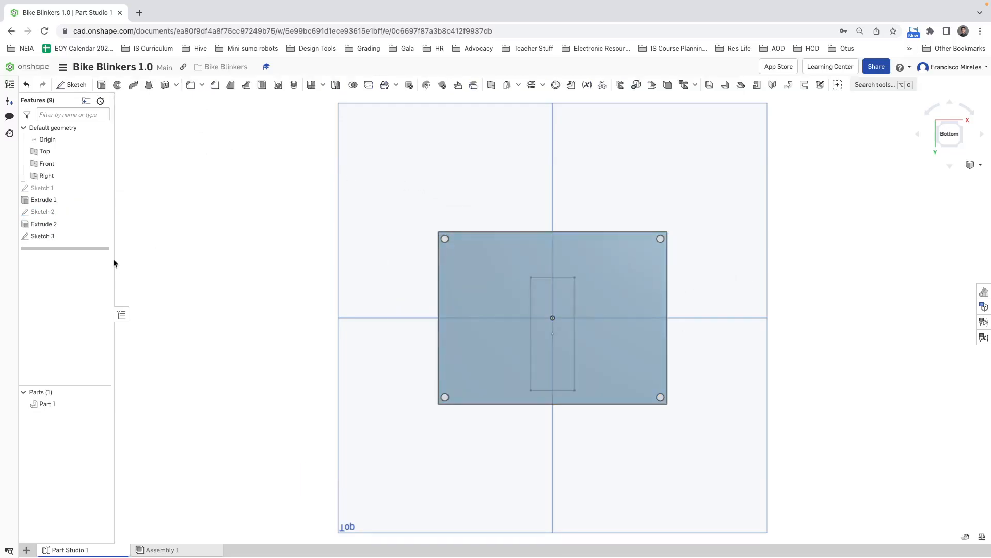
Reopen the underside rectangle's sketch and dimension the rectangle's width to 17.6 mm.
{"action": "right_click", "coordinate": [55, 236]}
{"action": "left_click", "coordinate": [83, 258]}
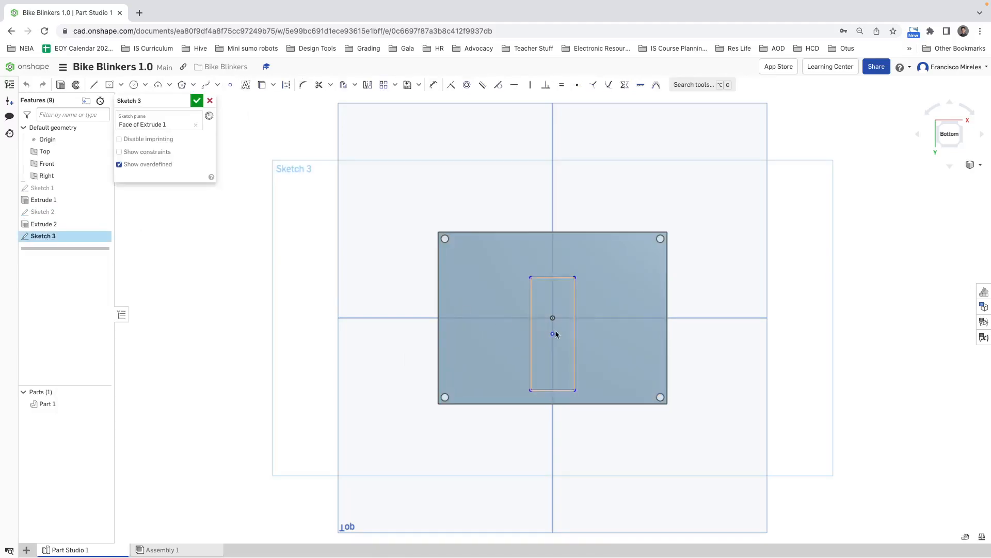
{"action": "mouse_move", "coordinate": [553, 335]}
{"action": "left_mouse_down"}
{"action": "mouse_move", "coordinate": [554, 306]}
{"action": "mouse_move", "coordinate": [558, 329]}
{"action": "left_mouse_up"}
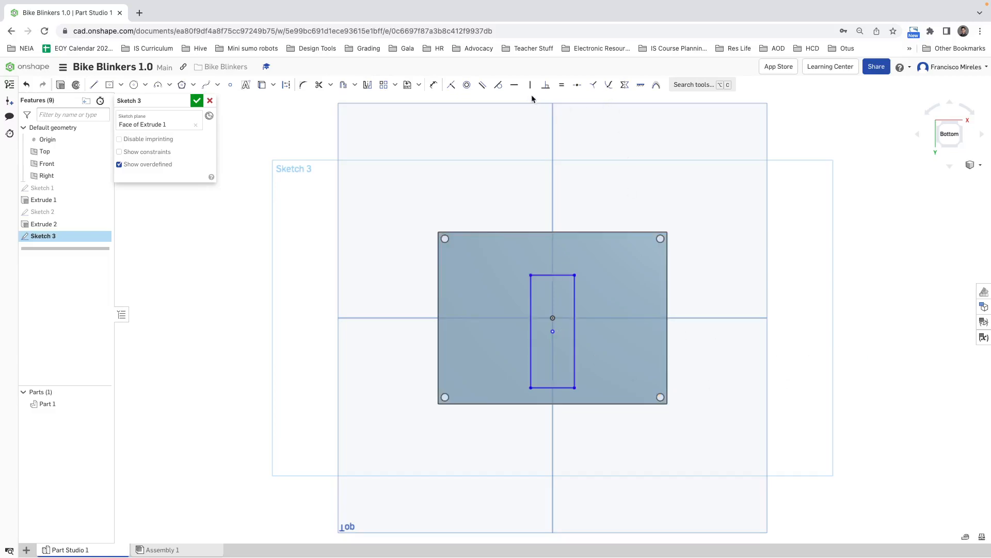
{"action": "left_click", "coordinate": [431, 86]}
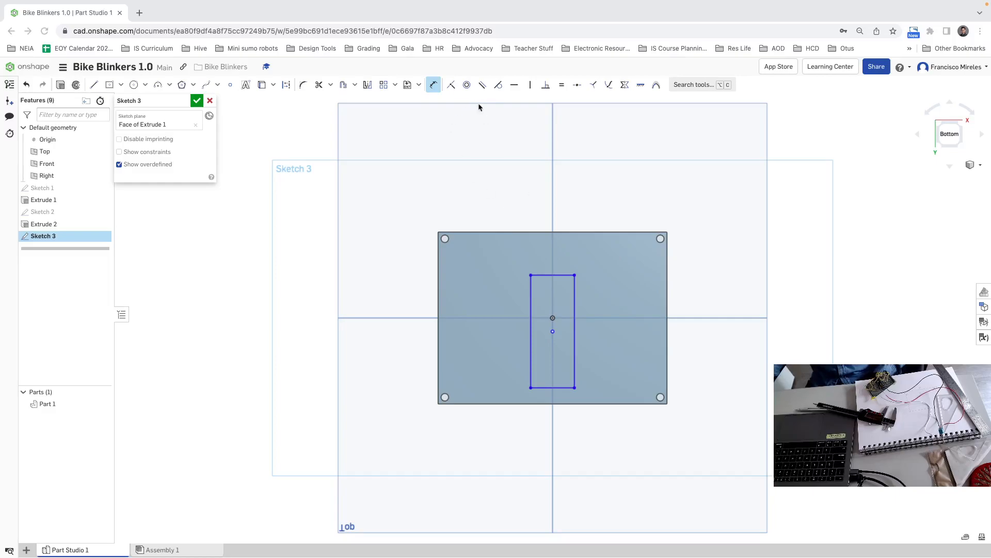
{"action": "left_click", "coordinate": [531, 290]}
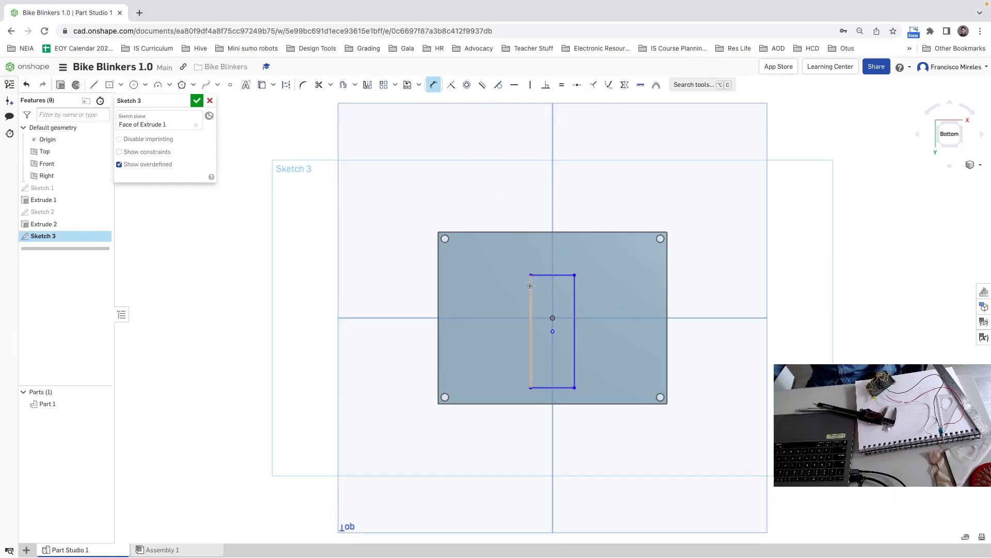
{"action": "left_click", "coordinate": [575, 289]}
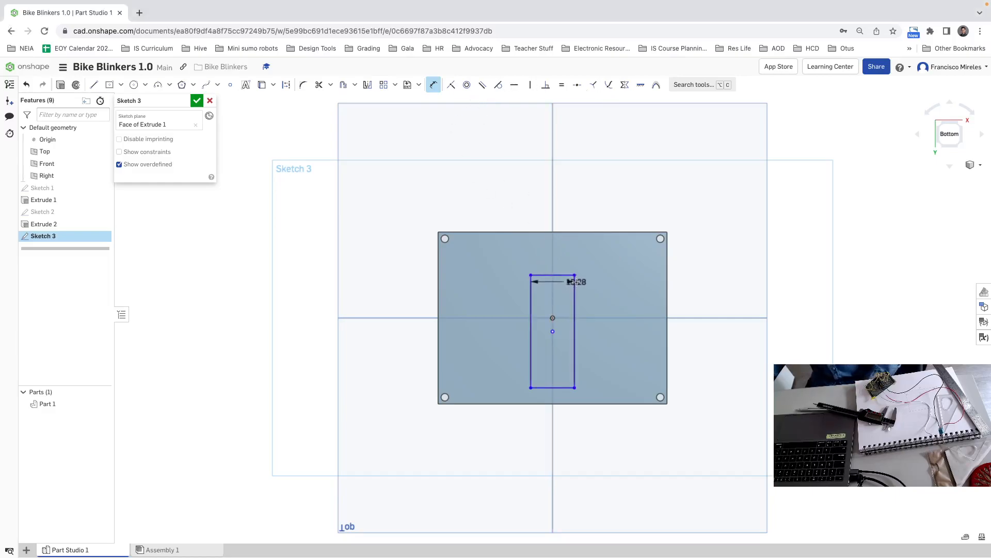
{"action": "left_click", "coordinate": [615, 253]}
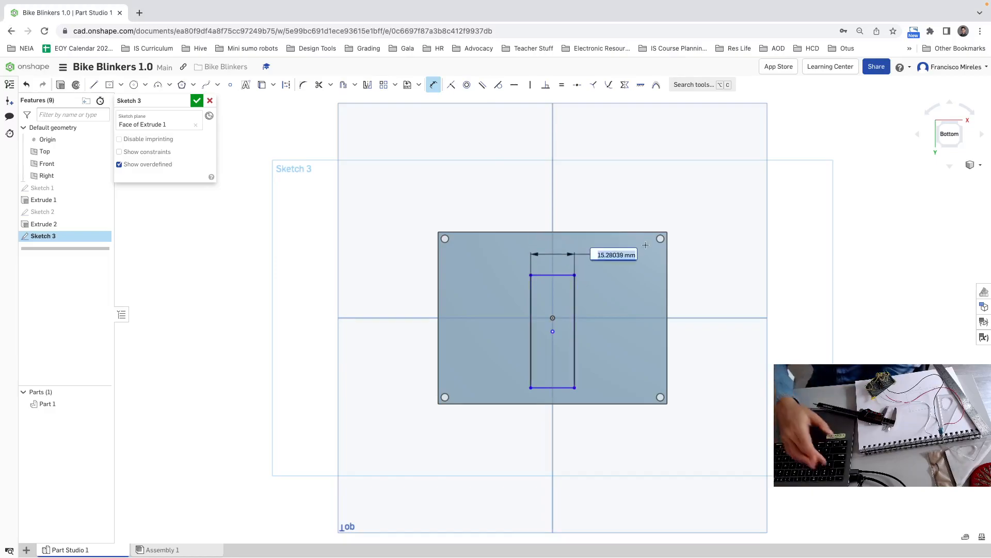
{"action": "type", "text": "17.6"}
{"action": "key", "text": "Return"}
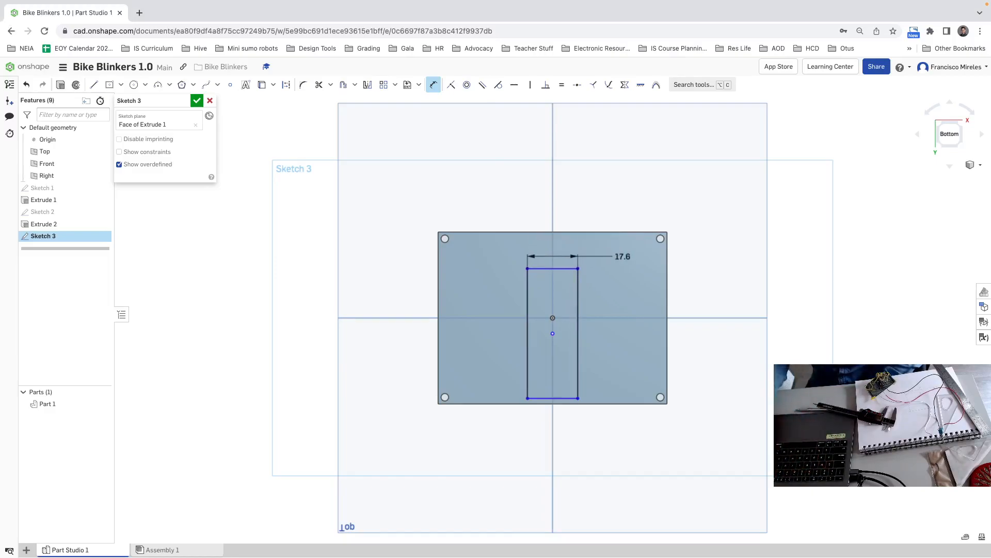
Dimension the underside rectangle's height to 44.8 mm.
{"action": "left_click", "coordinate": [565, 399]}
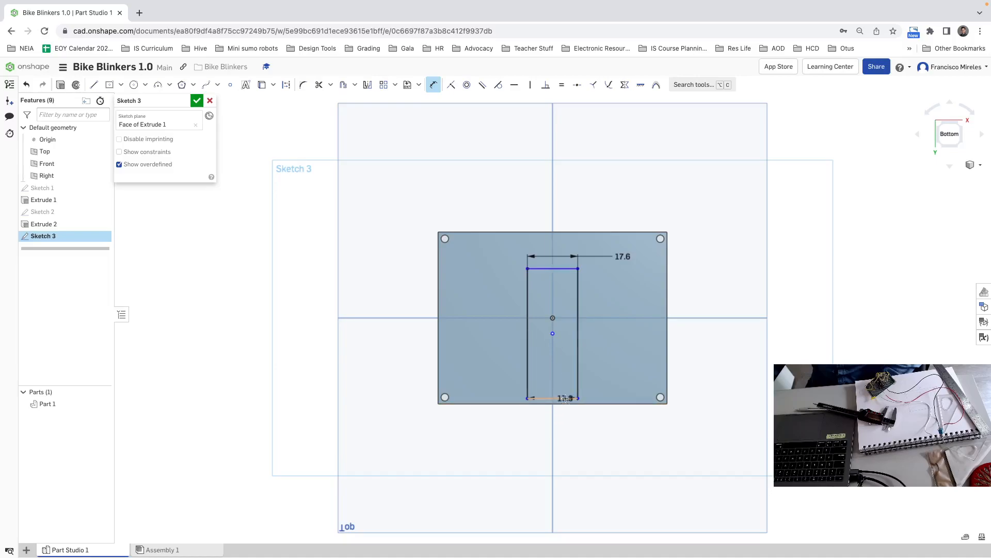
{"action": "left_click", "coordinate": [552, 269]}
{"action": "left_click", "coordinate": [632, 331]}
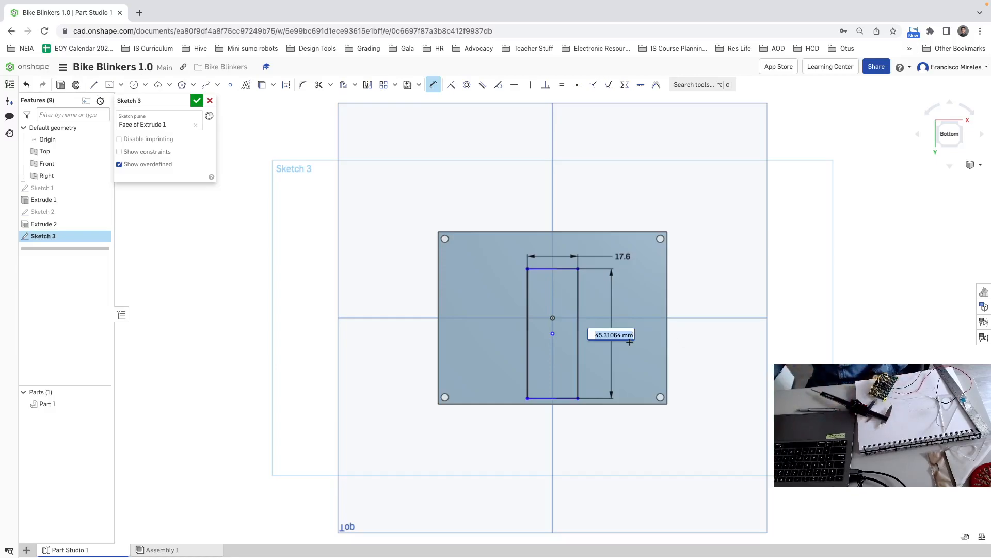
{"action": "type", "text": "44.8"}
{"action": "key", "text": "Return"}
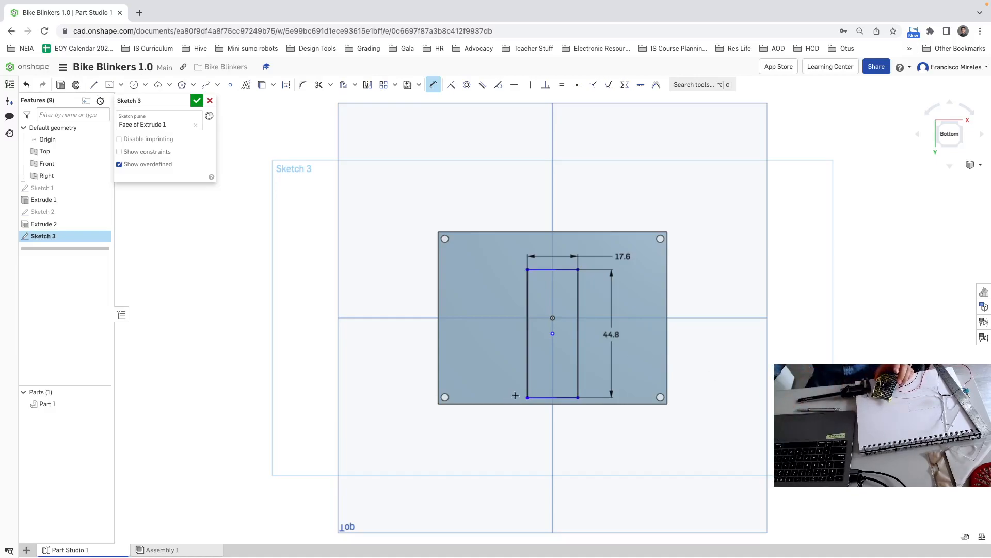
Dimension the gap between the rectangle's lower edge and the board's lower edge to 7.55 mm.
{"action": "left_click", "coordinate": [548, 397]}
{"action": "left_click", "coordinate": [547, 403]}
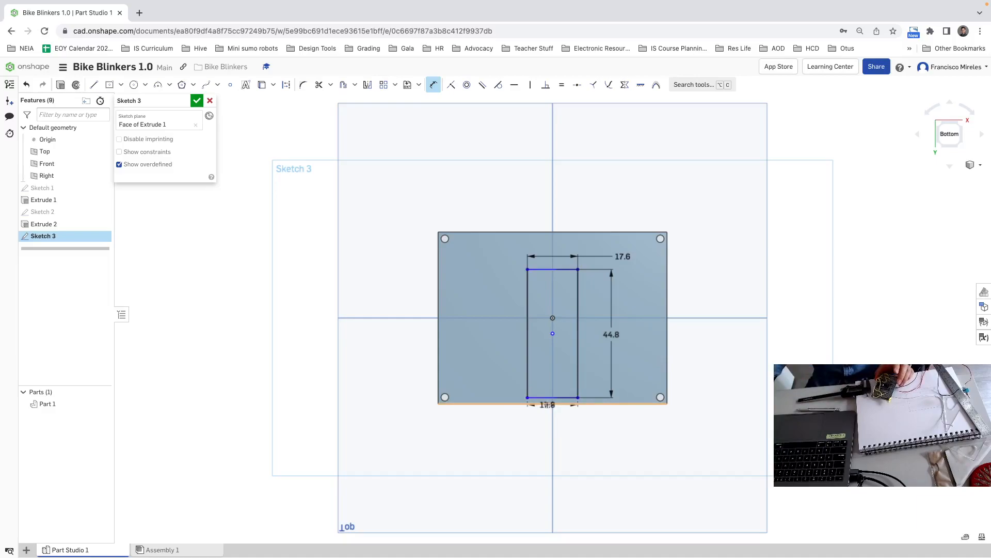
{"action": "left_click", "coordinate": [398, 385]}
{"action": "type", "text": "7"}
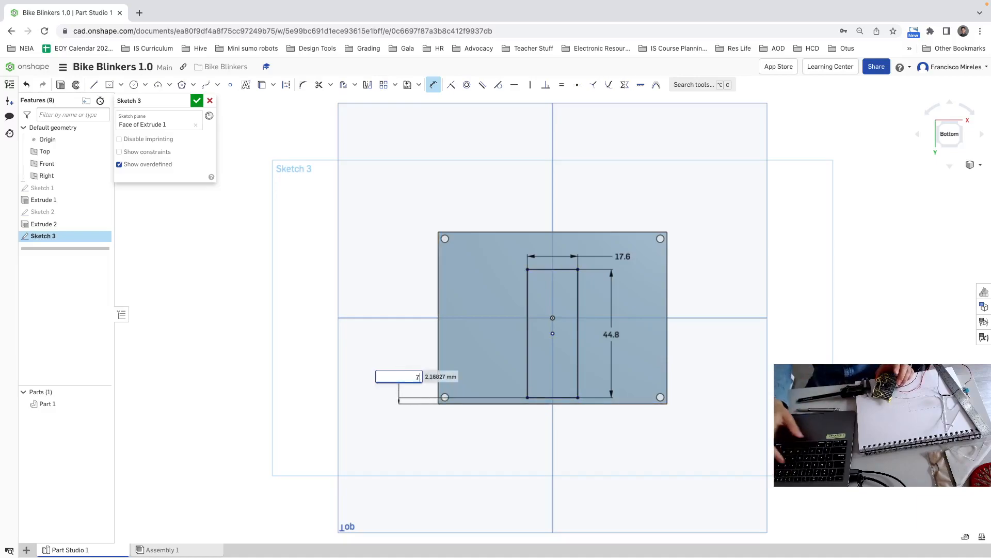
{"action": "type", "text": ".55"}
{"action": "key", "text": "Return"}
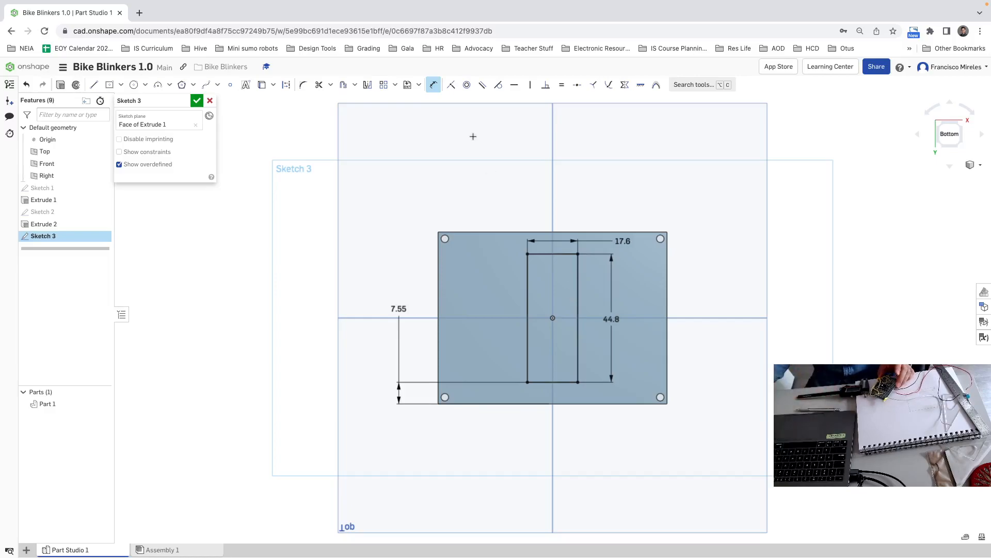
Add a reference dimension between the rectangle's upper edge and the board's upper edge.
{"action": "left_click", "coordinate": [550, 253]}
{"action": "left_click", "coordinate": [547, 232]}
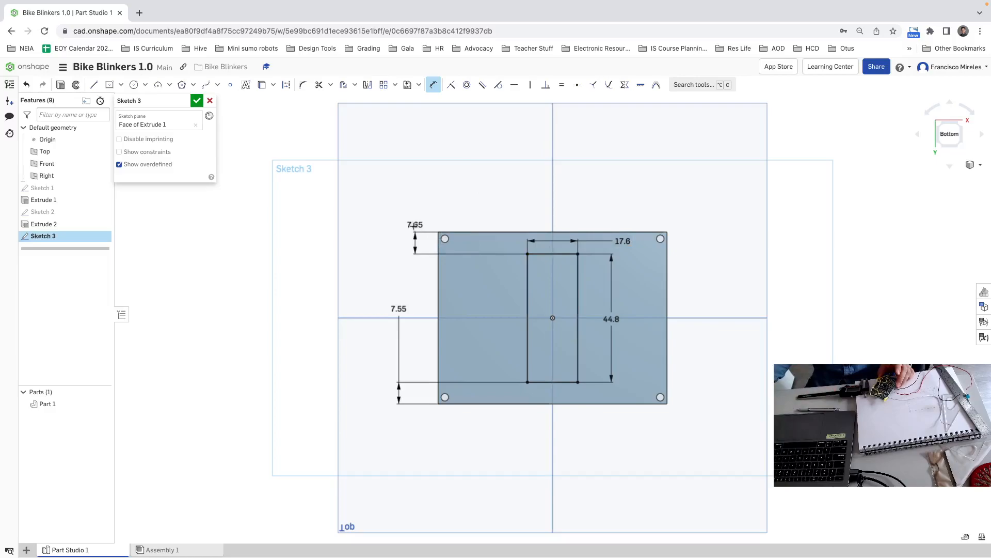
{"action": "left_click", "coordinate": [405, 210]}
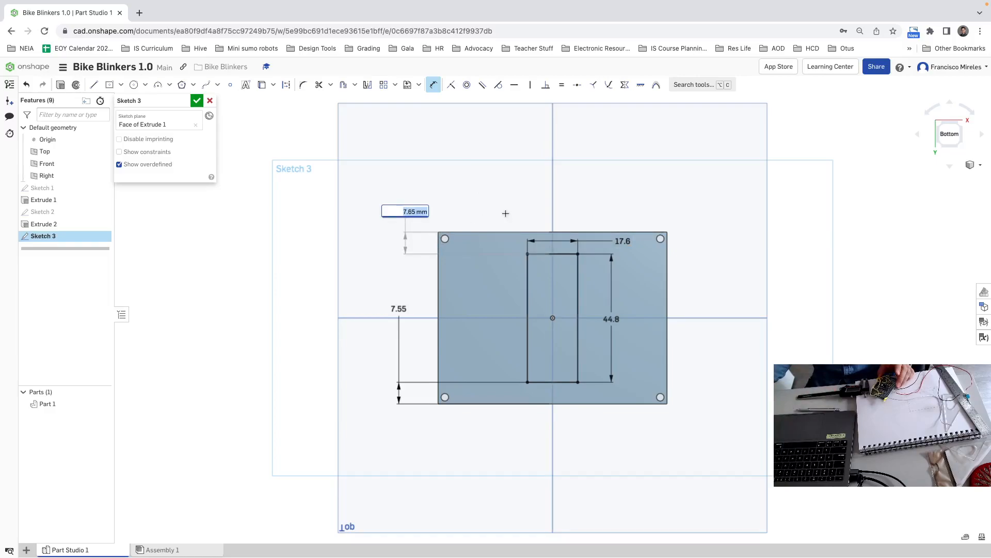
{"action": "key", "text": "Return"}
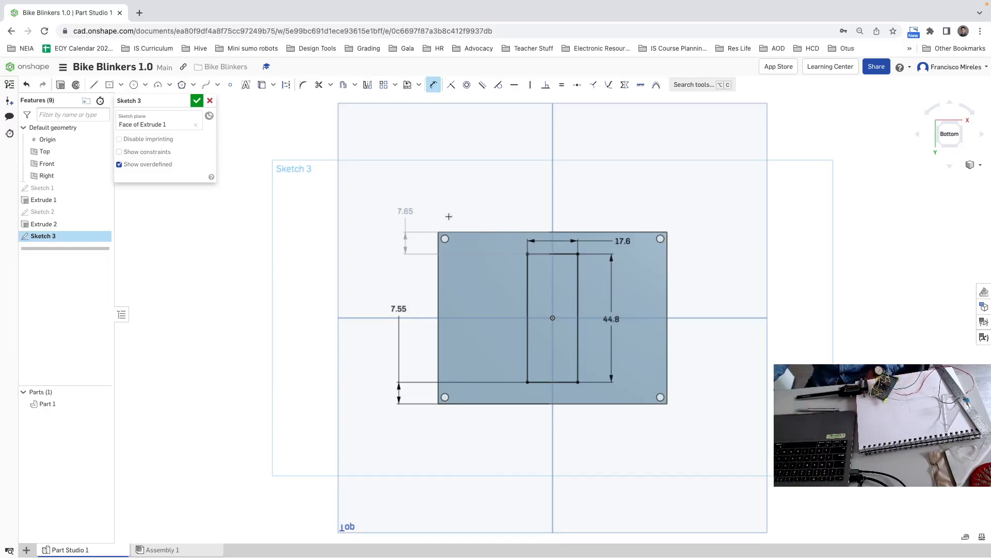
Extrude the underside rectangle 11.83 mm outward from the board, adding it to the existing part.
{"action": "left_click", "coordinate": [61, 90]}
{"action": "right_click_drag", "start_coordinate": [722, 379], "coordinate": [734, 340]}
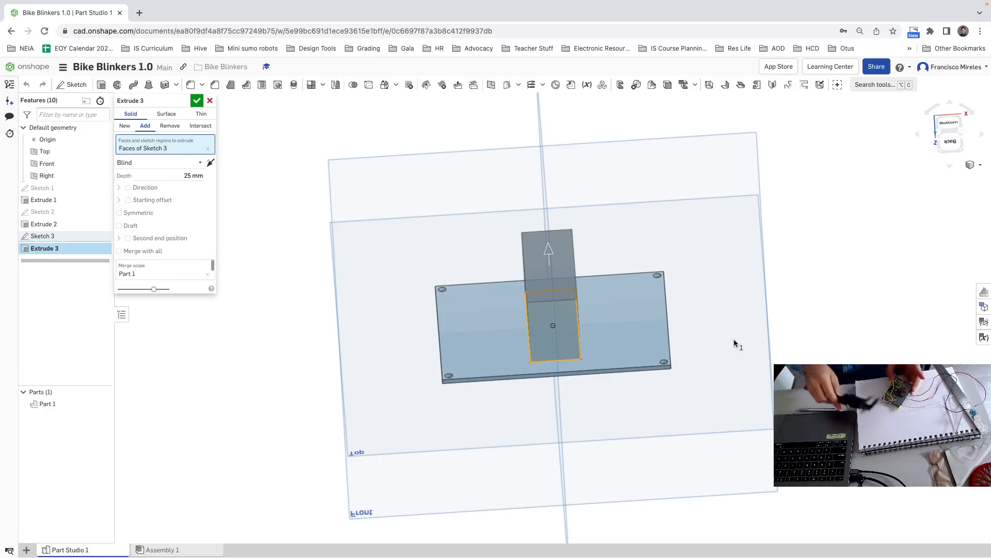
{"action": "left_click", "coordinate": [188, 176]}
{"action": "type", "text": "11"}
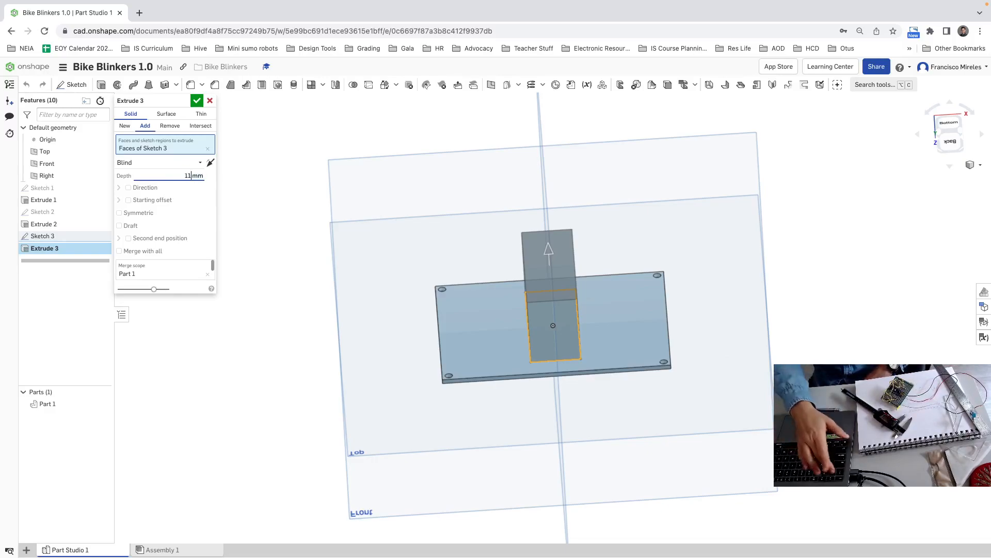
{"action": "type", "text": ".83"}
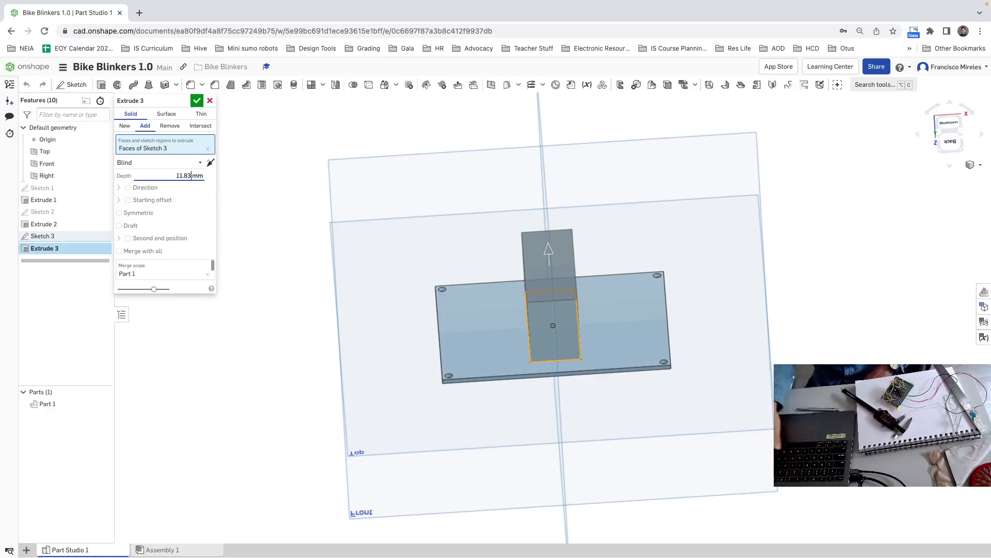
{"action": "key", "text": "Return"}
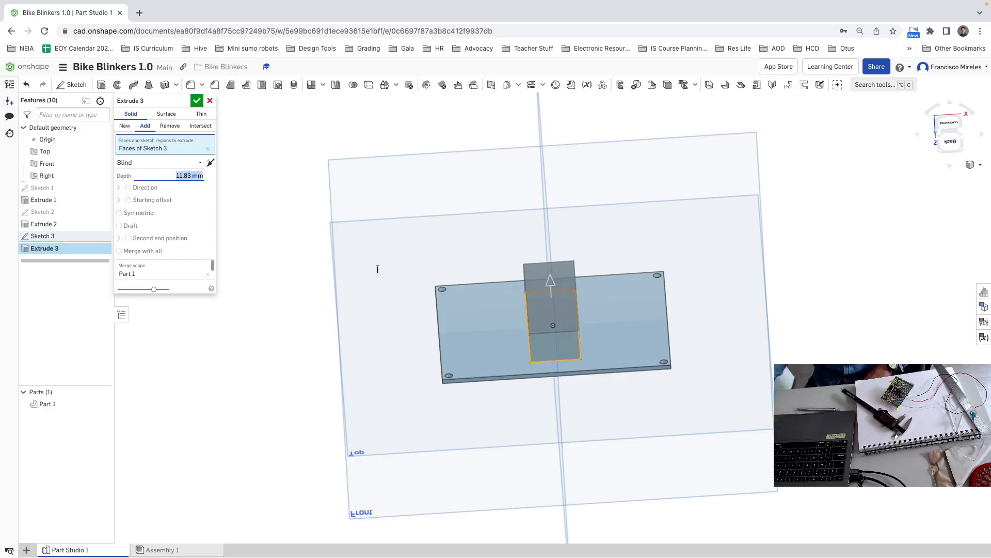
{"action": "right_click_drag", "start_coordinate": [625, 310], "coordinate": [664, 298]}
{"action": "left_click", "coordinate": [197, 100]}
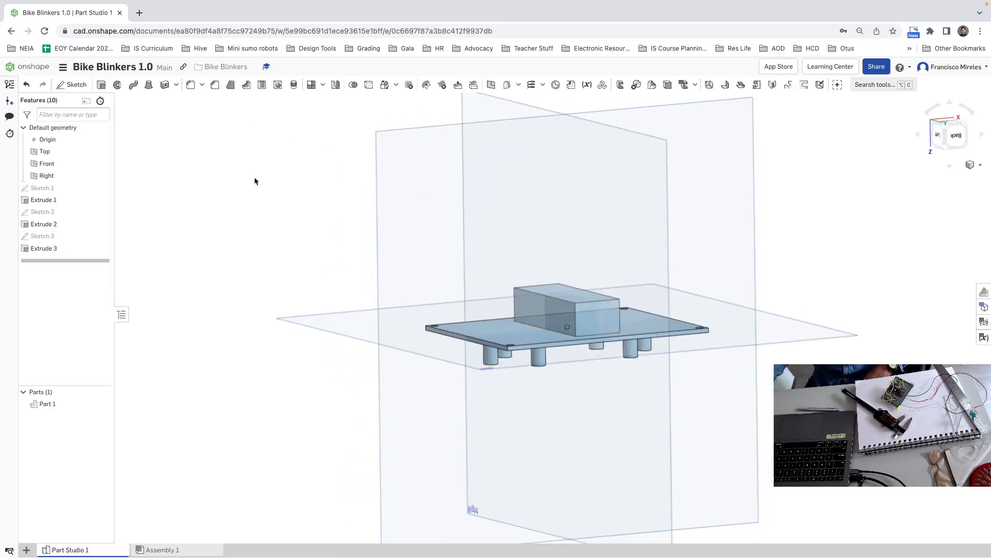
{"action": "right_click_drag", "start_coordinate": [595, 337], "coordinate": [572, 318]}
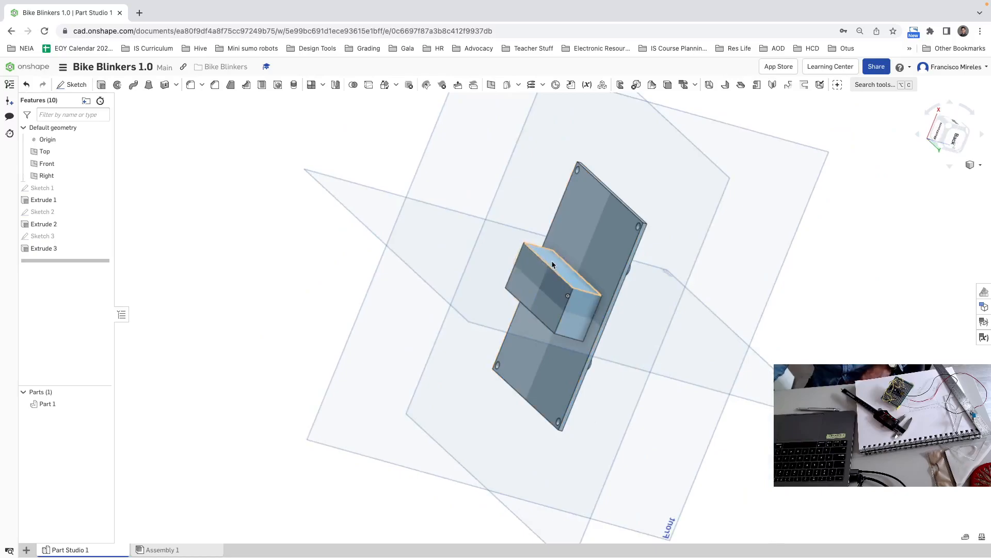
{"action": "right_click_drag", "start_coordinate": [555, 266], "coordinate": [629, 369]}
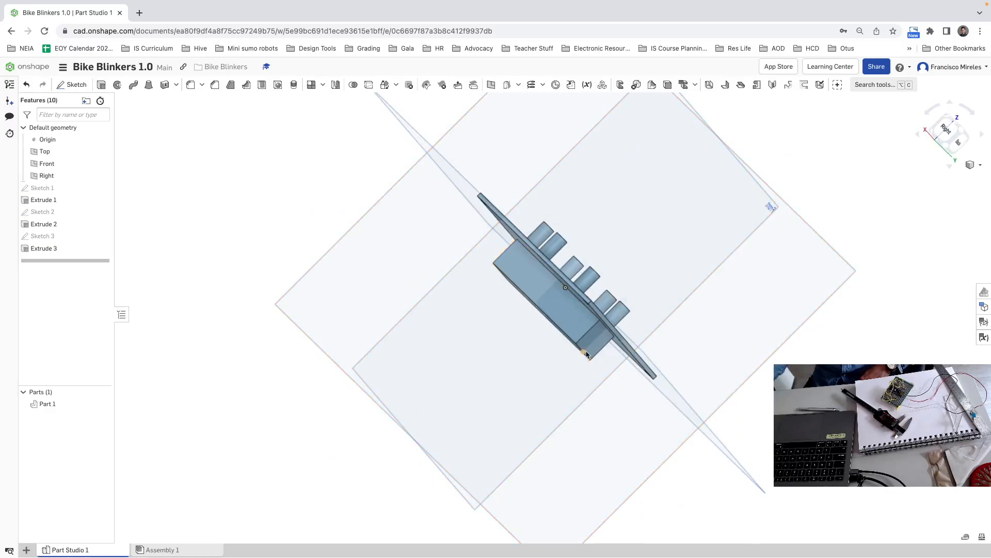
{"action": "right_click_drag", "start_coordinate": [661, 308], "coordinate": [793, 460]}
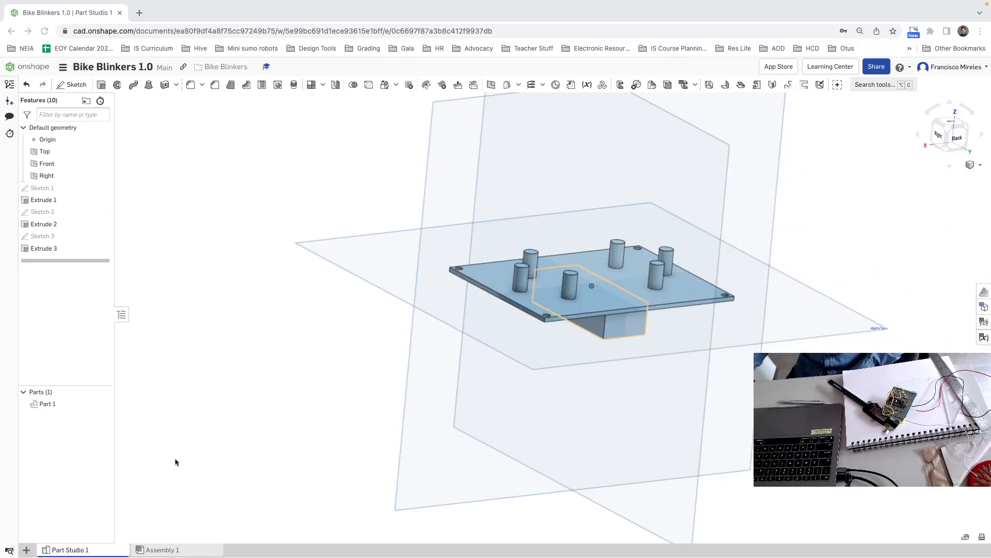
Rename the part studio as PCB.
{"action": "right_click", "coordinate": [86, 549]}
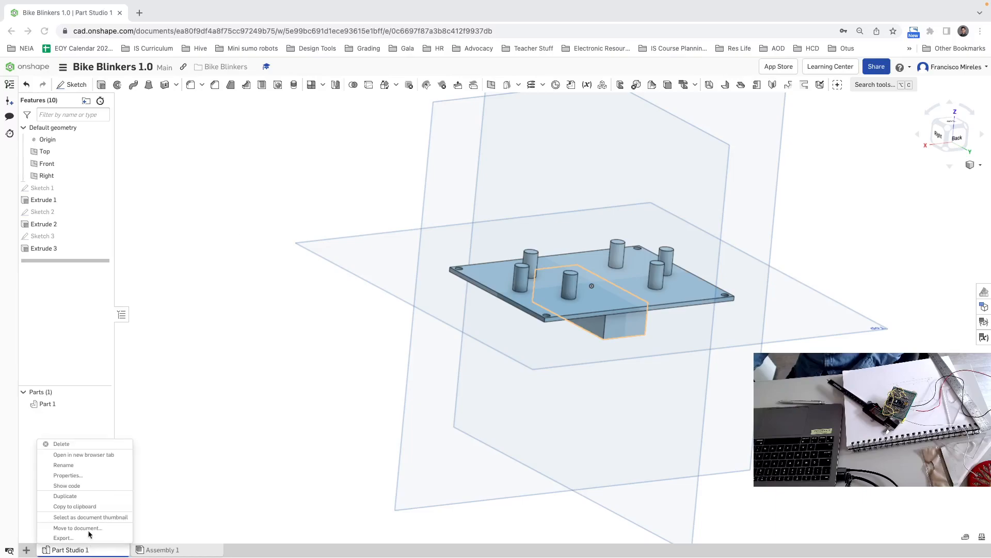
{"action": "left_click", "coordinate": [64, 465]}
{"action": "type", "text": "PCB"}
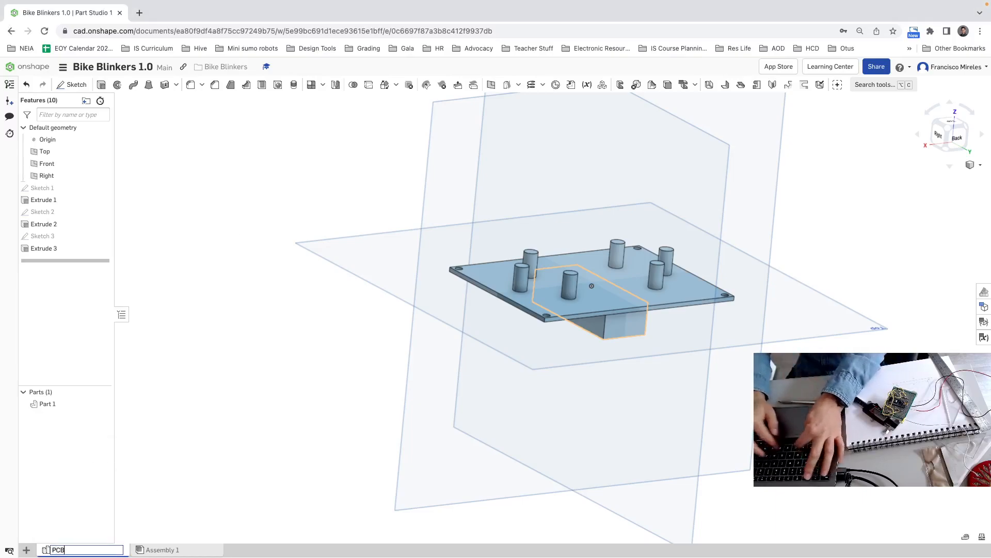
{"action": "key", "text": "Return"}
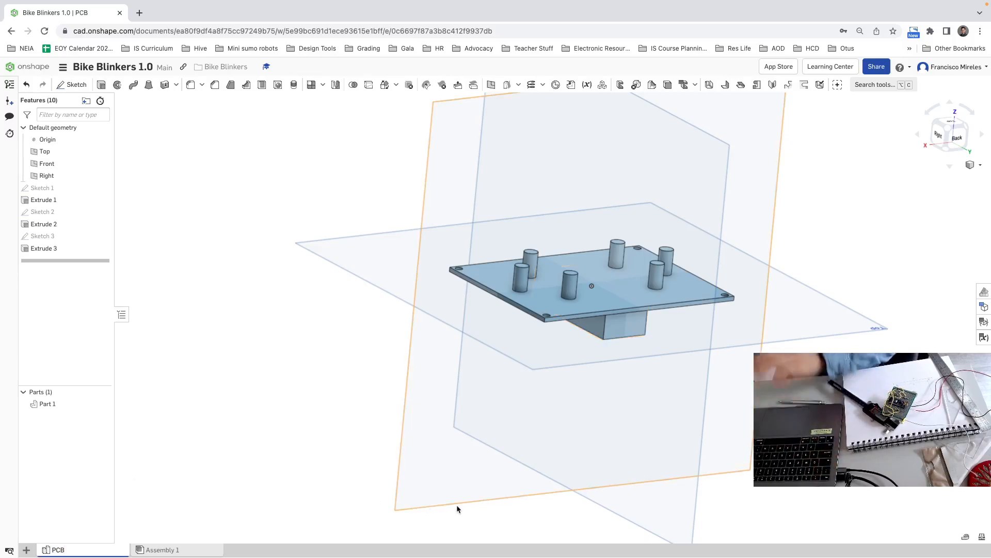